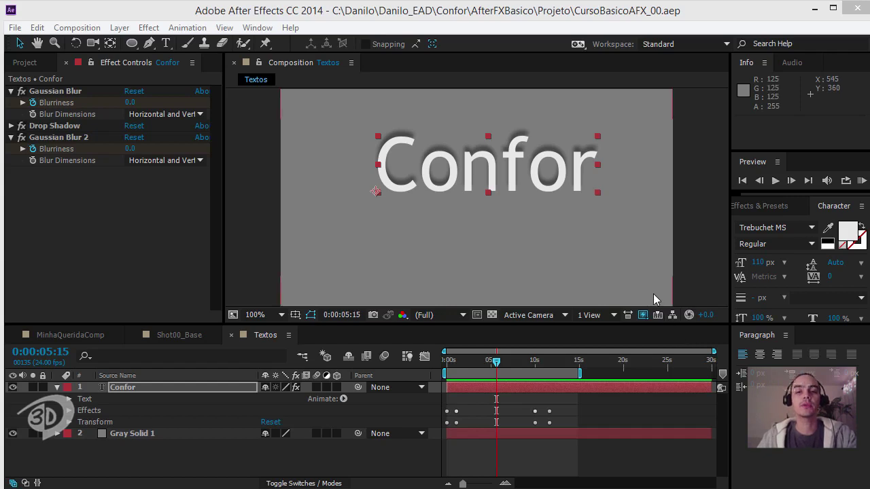
Add the Textos composition to the render queue.
left_click(289, 452)
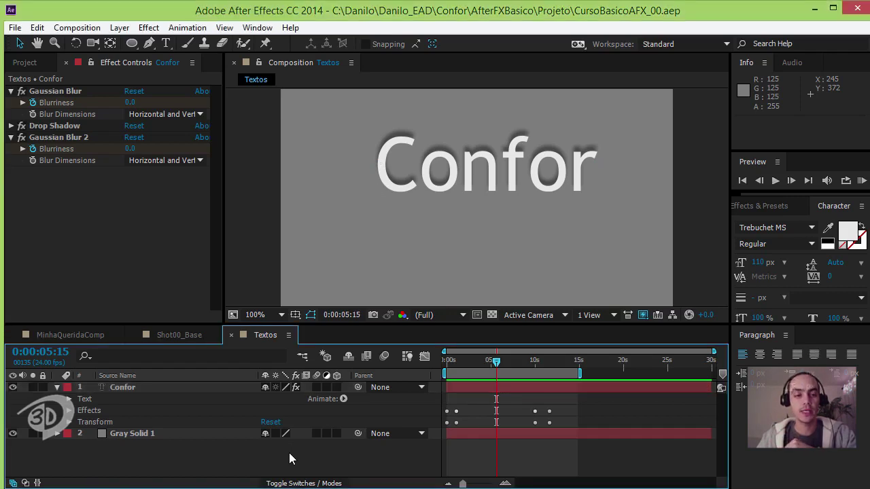
left_click(77, 27)
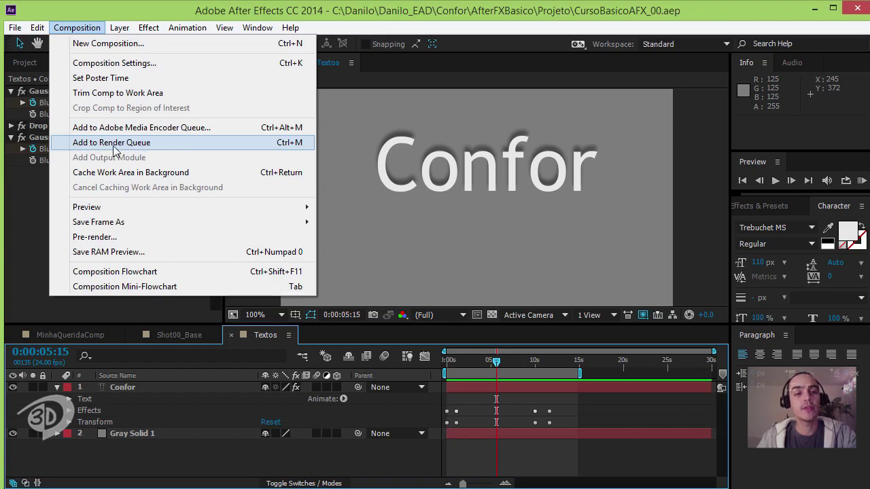
left_click(185, 142)
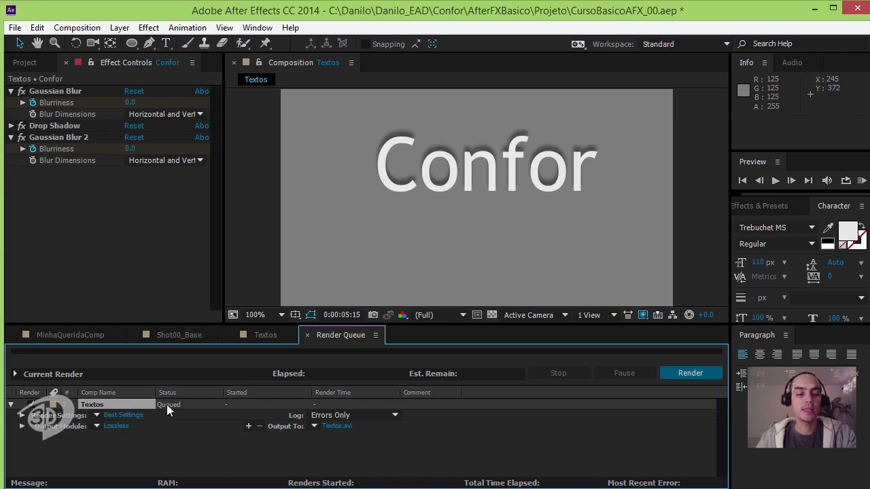
Toggle rendering of the queued Textos item off and on, and review its render settings without changing them.
left_click(31, 406)
left_click(31, 406)
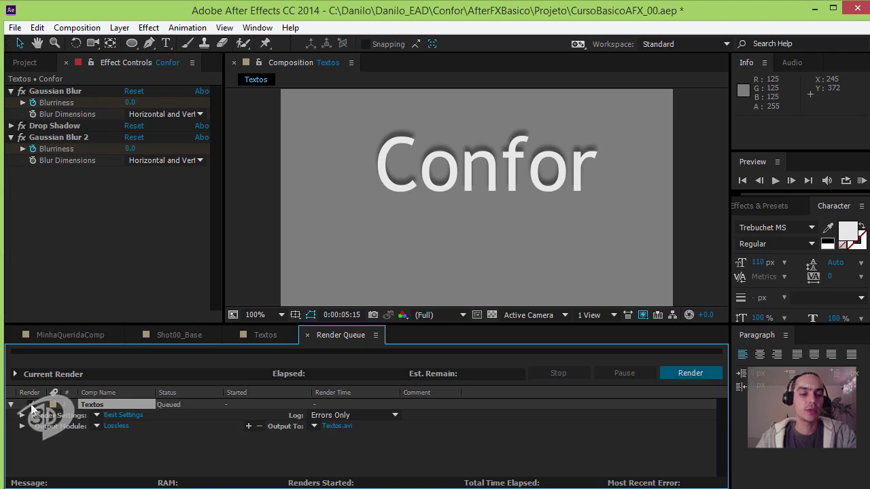
left_click(32, 405)
left_click(32, 406)
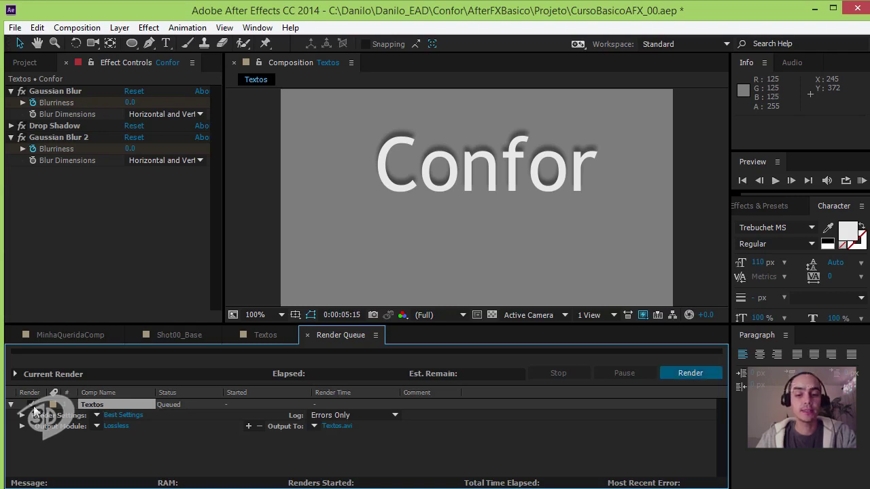
left_click(130, 416)
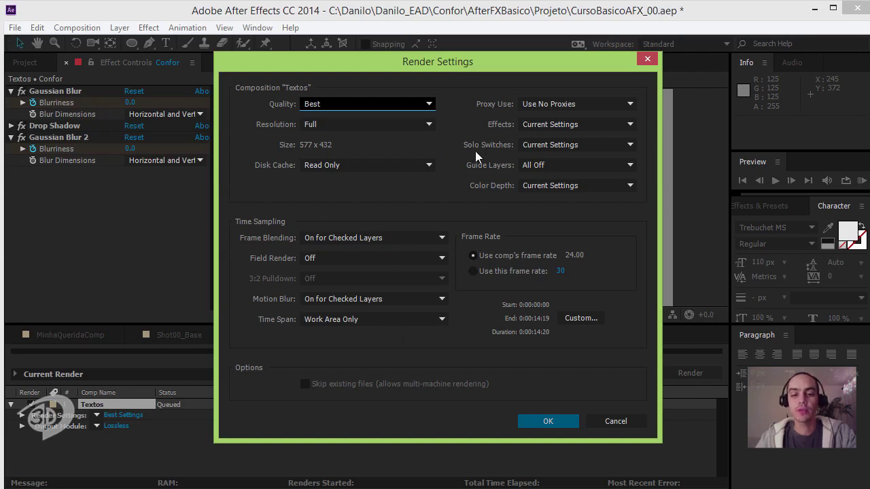
left_click(619, 419)
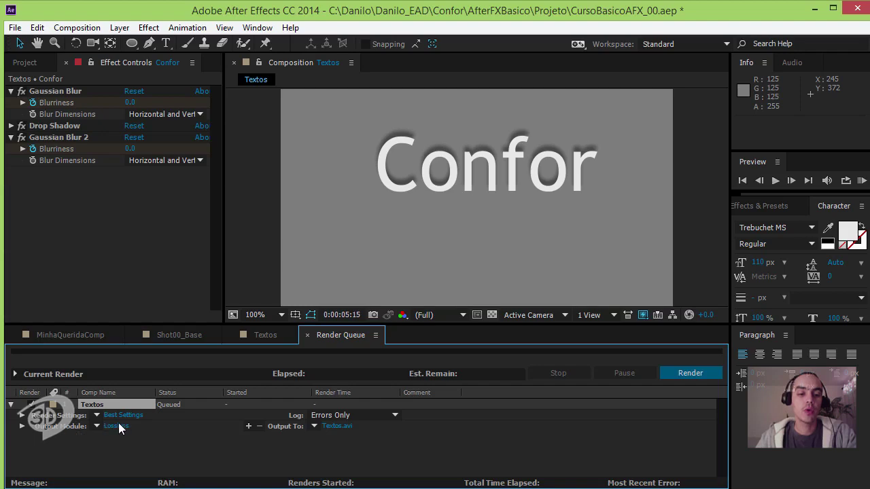
Set the output module format of the queued Textos item to QuickTime.
left_click(119, 426)
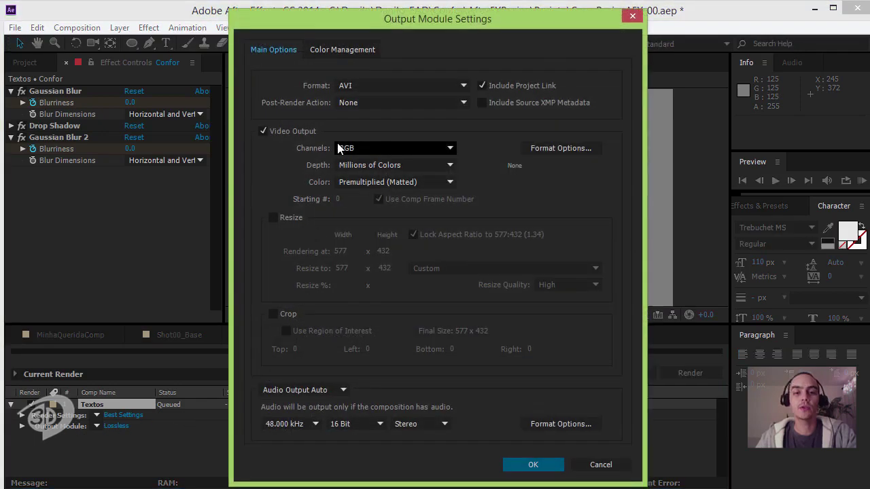
left_click(391, 85)
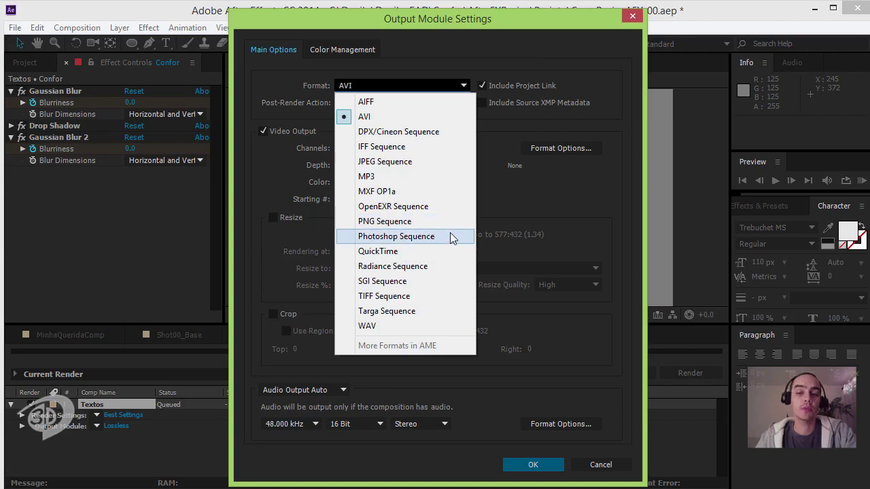
left_click(401, 253)
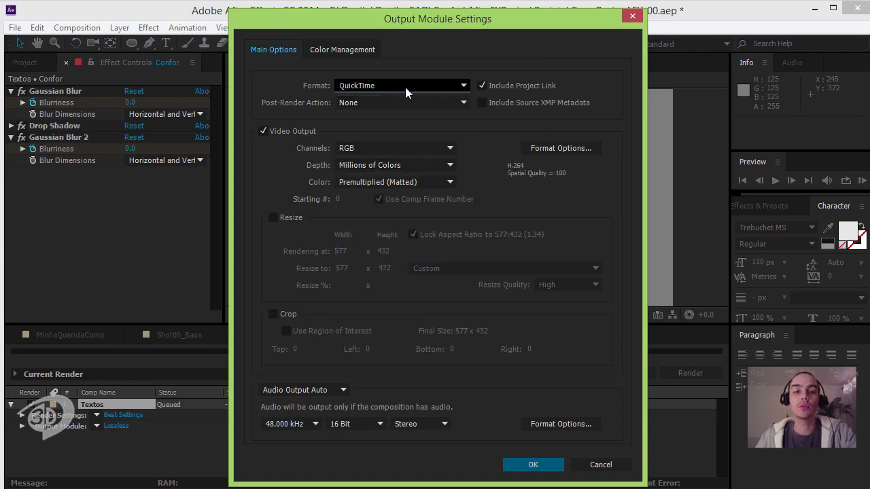
Choose the H.264 video codec in the QuickTime options, check the audio codec, and accept the output module settings.
left_click(572, 150)
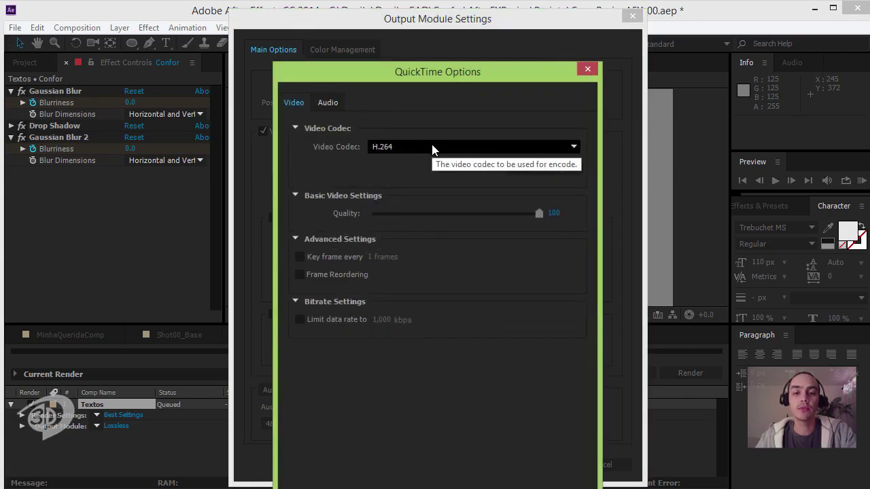
left_click(431, 145)
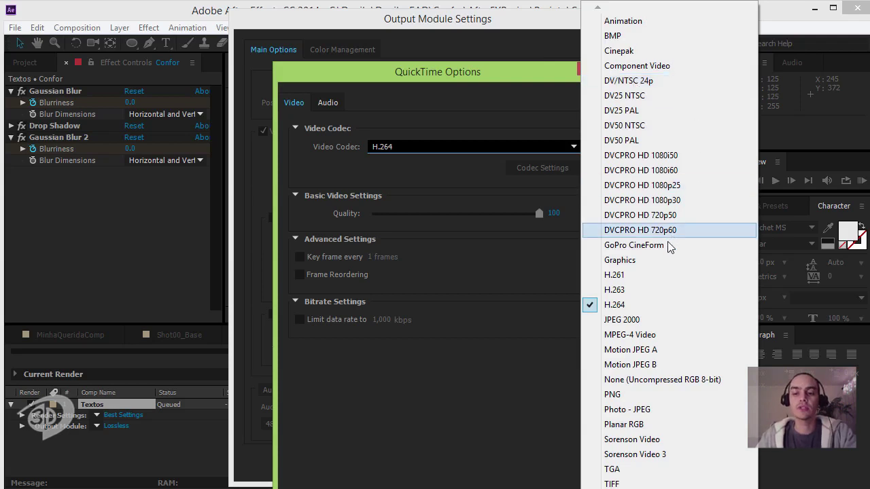
left_click(632, 307)
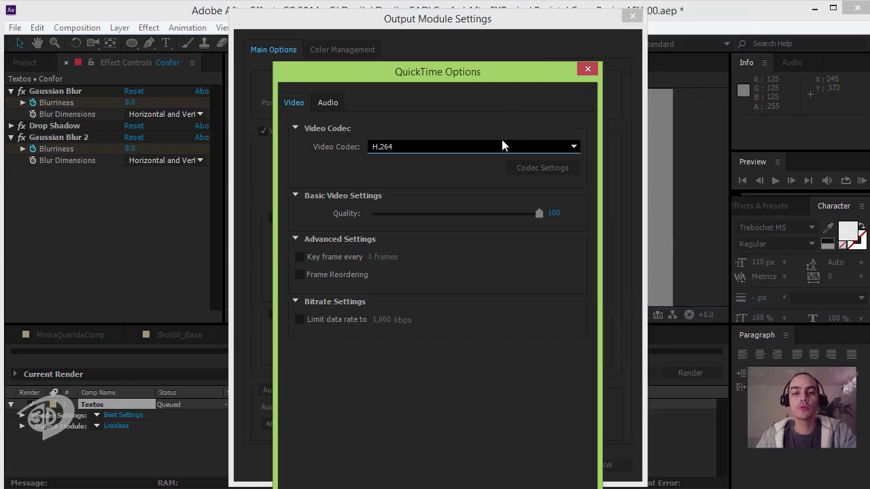
left_click_drag(442, 79, 467, 35)
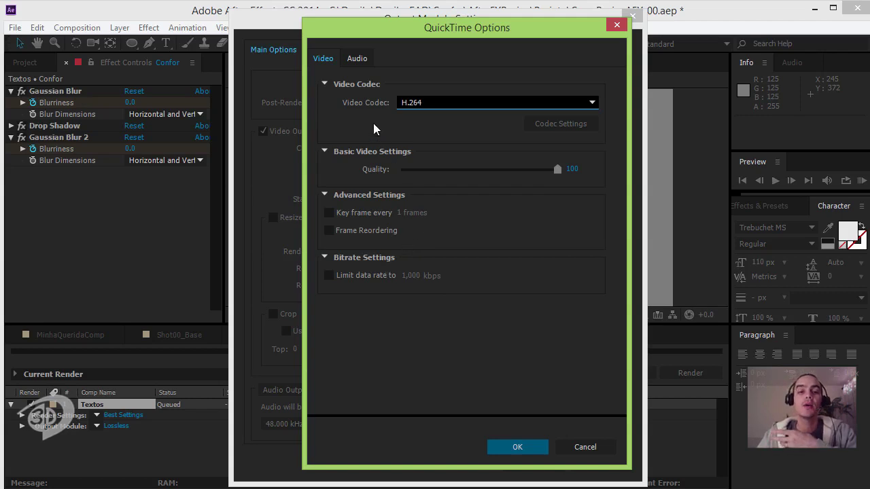
left_click(357, 60)
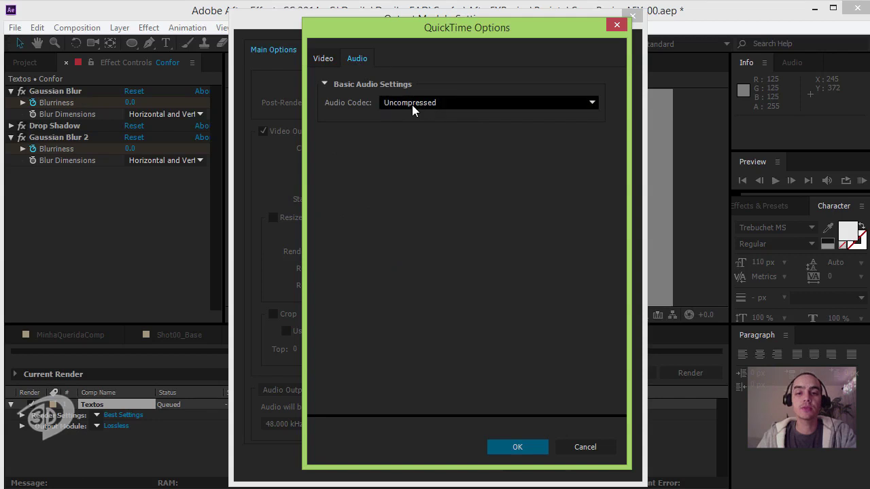
left_click(322, 59)
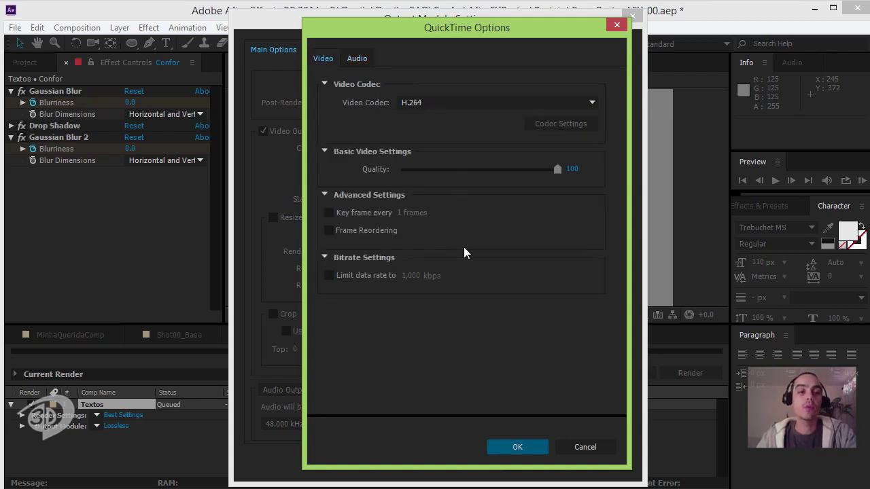
left_click(531, 448)
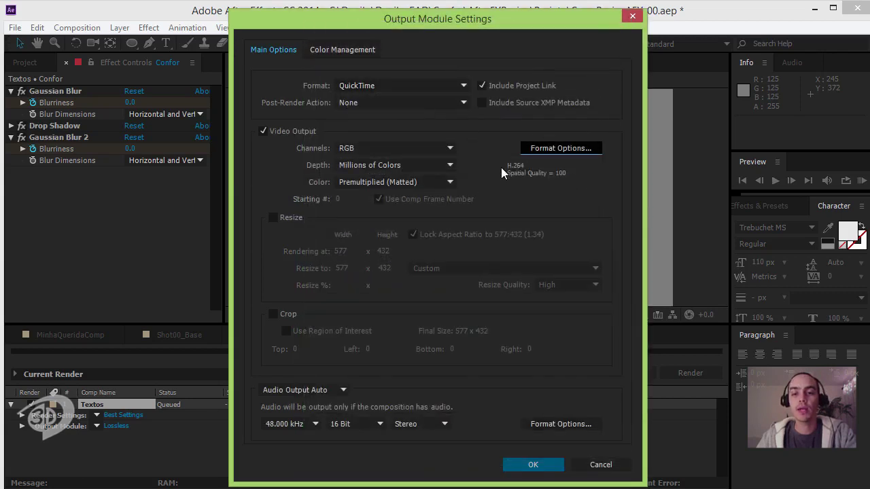
left_click(530, 466)
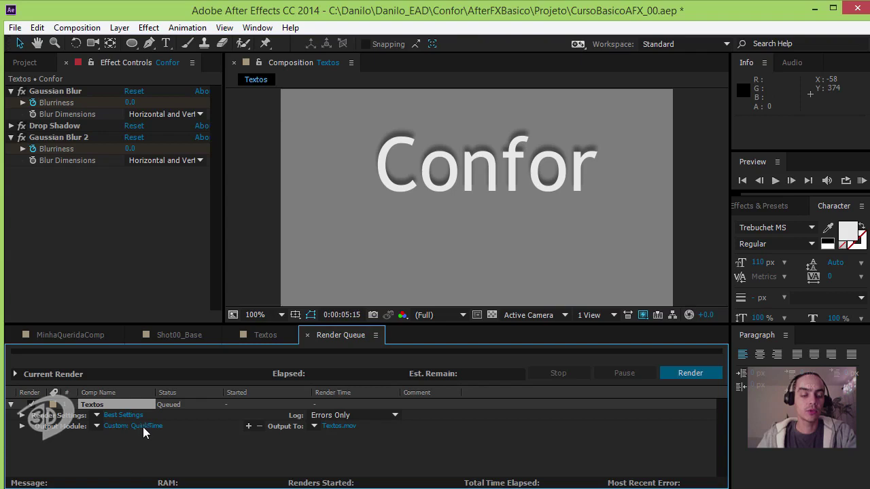
Save the output module settings as a template named MeuEncodedPreferidoFeliz and apply it to the Textos render item.
left_click(96, 426)
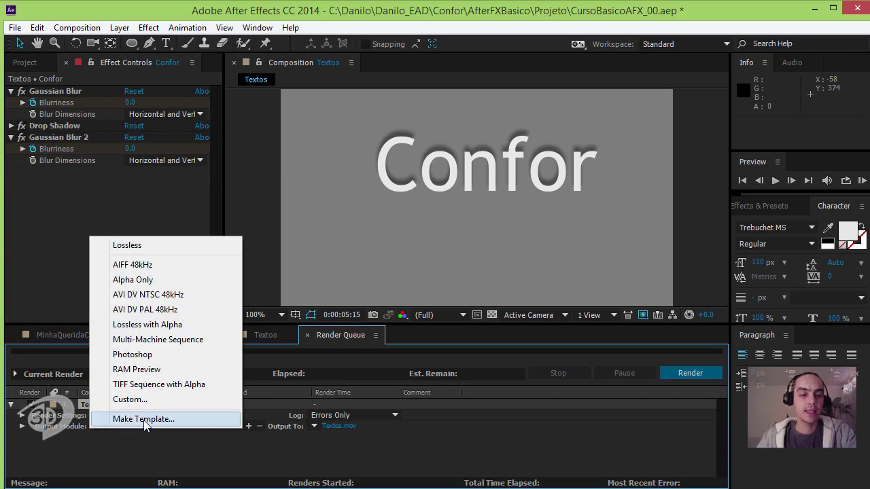
left_click(179, 420)
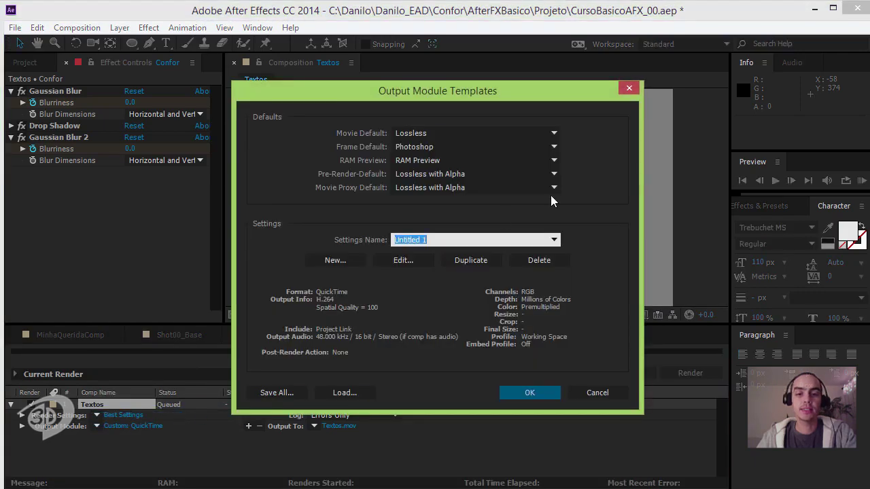
type("Me")
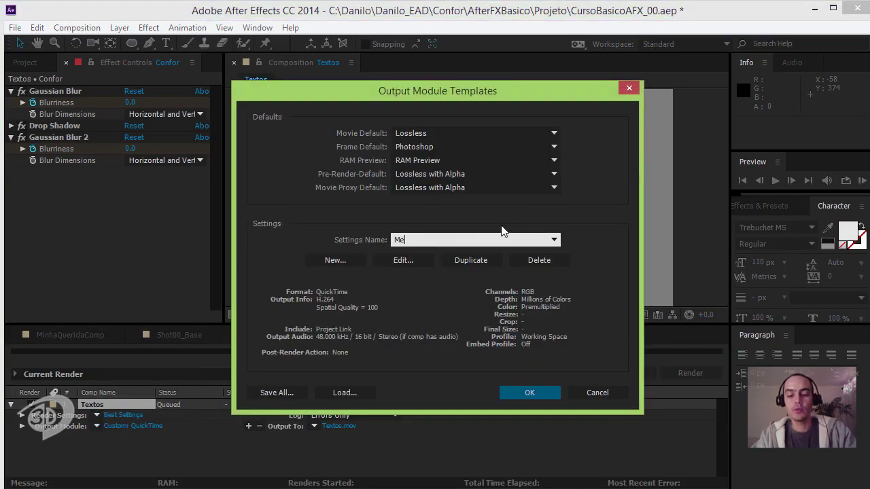
type("uEncod")
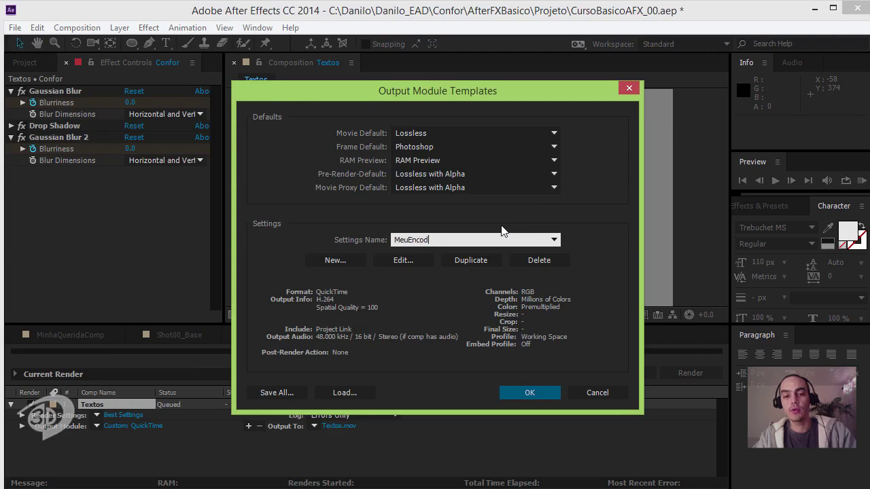
type("edPref")
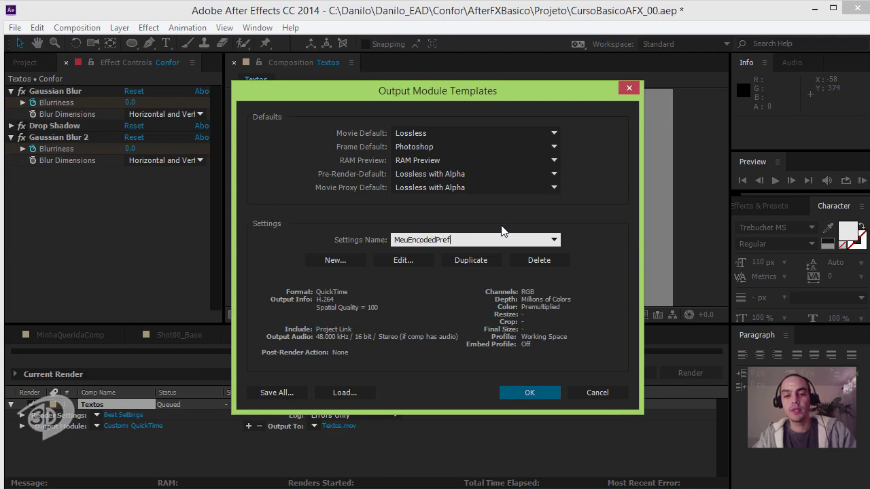
type("erido")
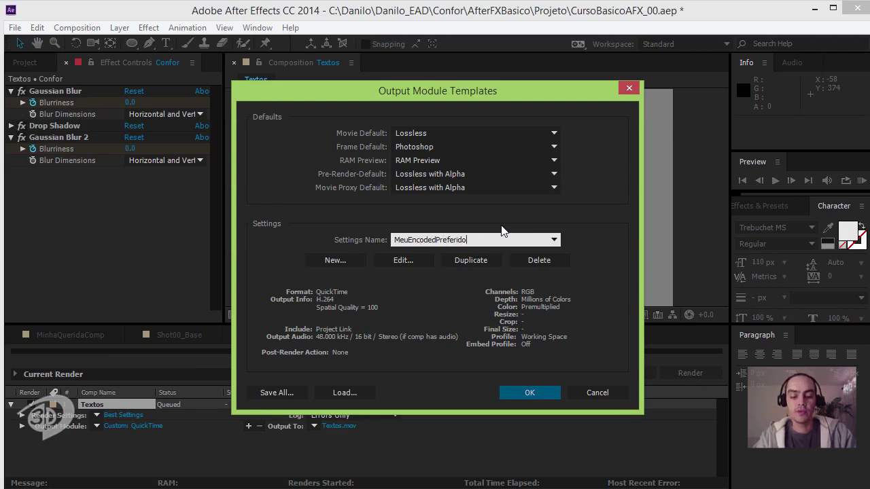
type("Feliz")
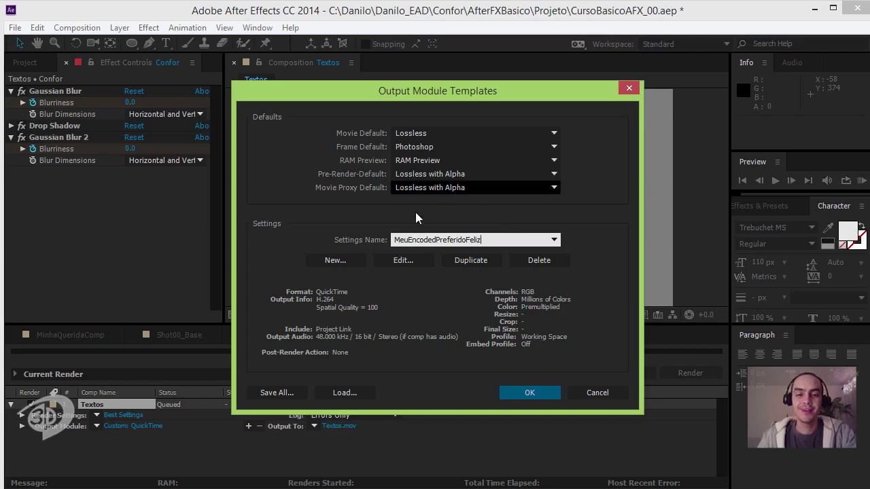
left_click(519, 392)
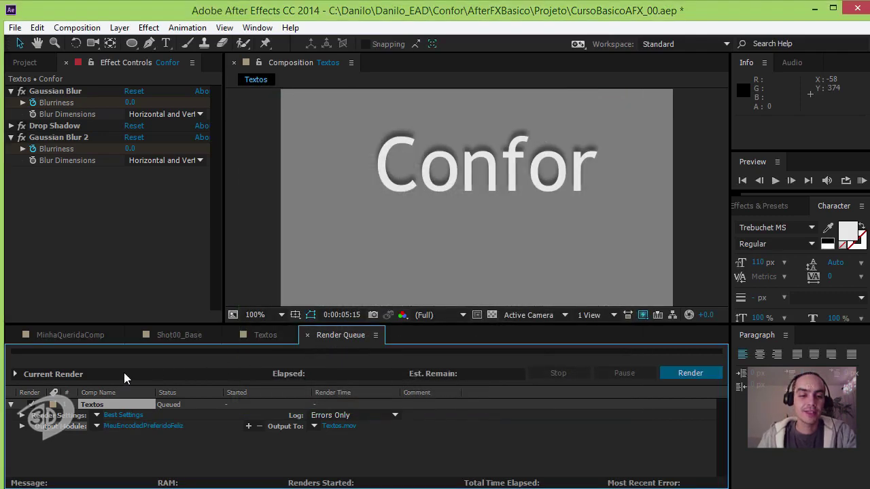
left_click(96, 426)
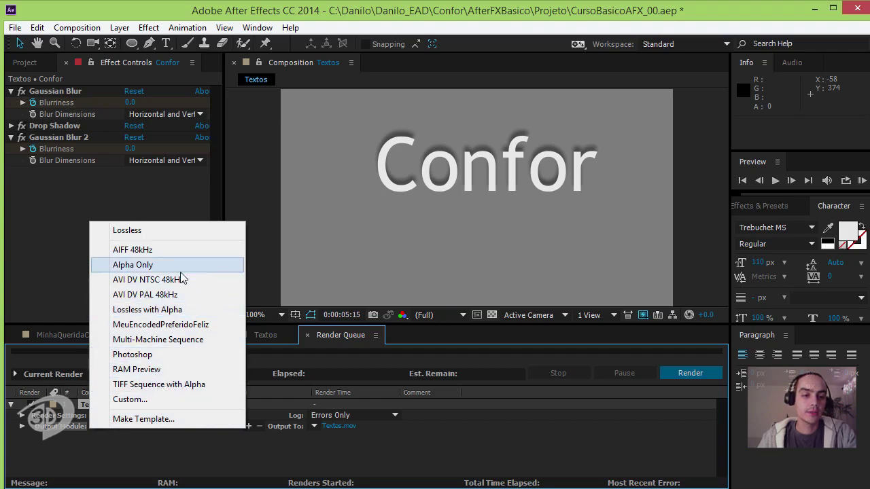
left_click(213, 324)
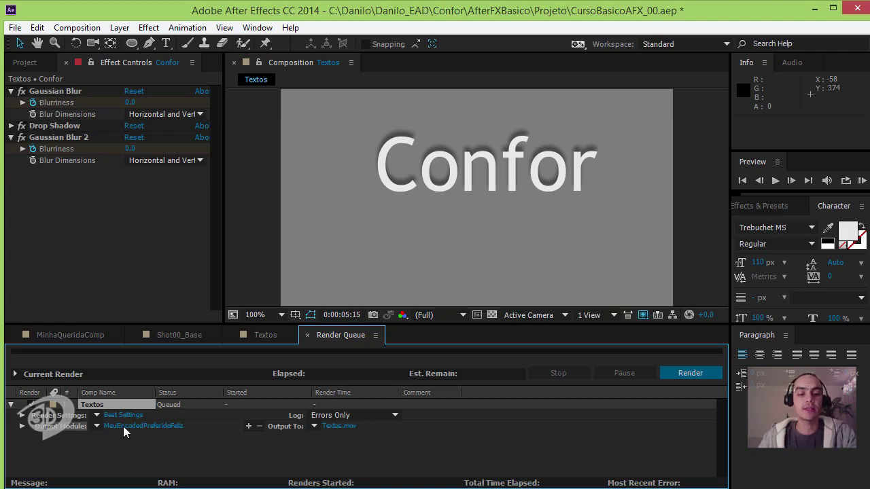
For the movie's output location, browse to Confor\AfterFXBasico and create a new folder named Movies there.
left_click(331, 426)
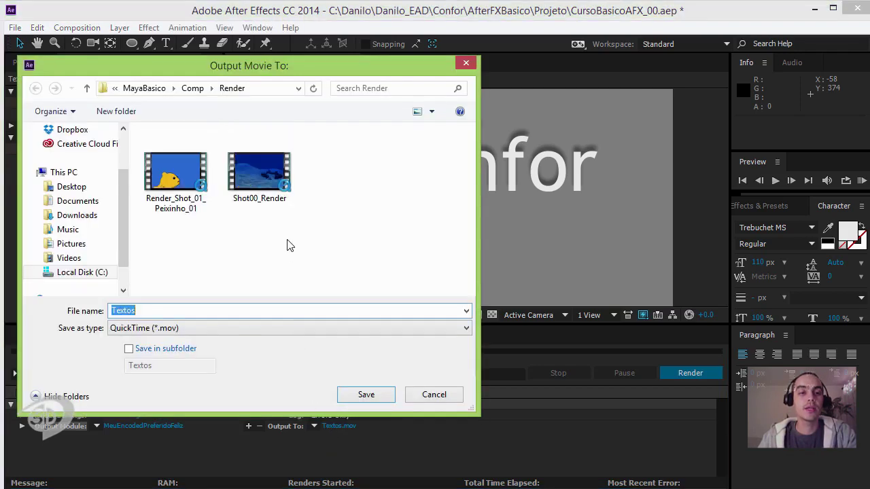
left_click(151, 91)
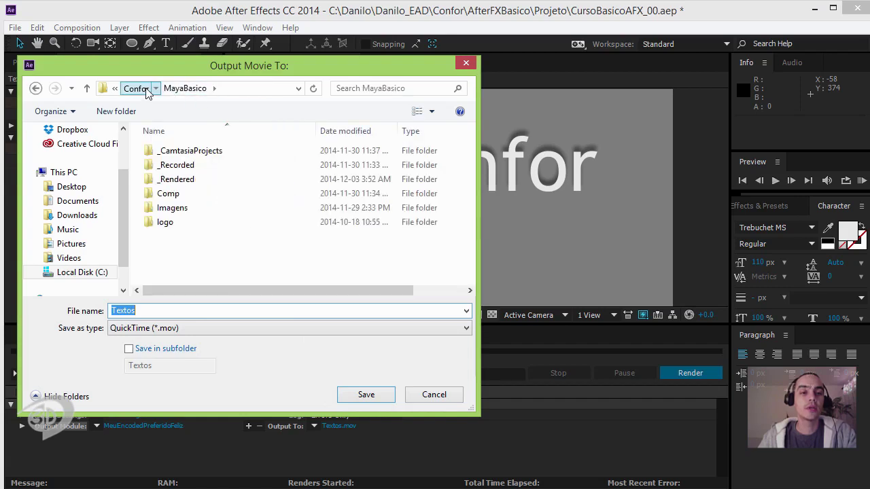
left_click(136, 88)
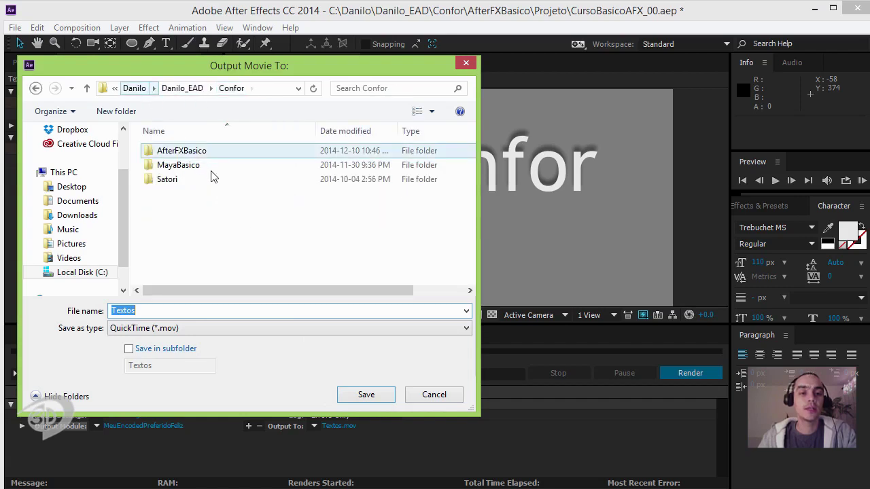
double_click(182, 151)
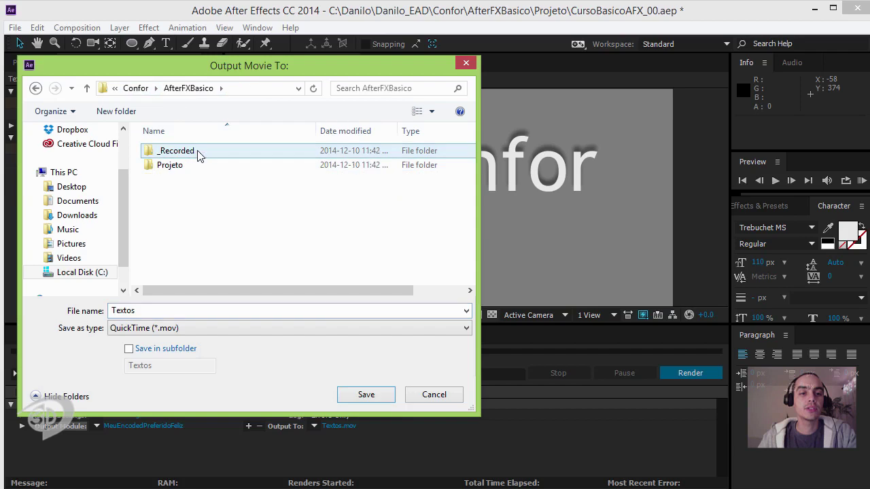
left_click(114, 110)
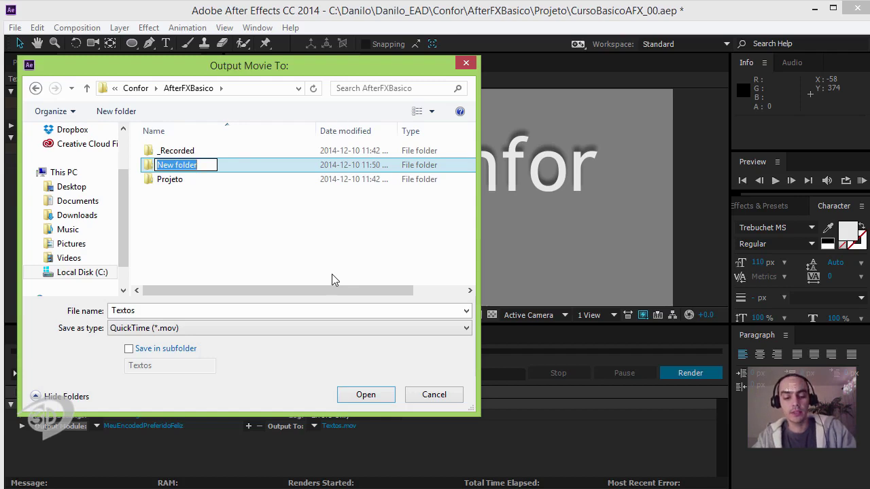
type("Movies")
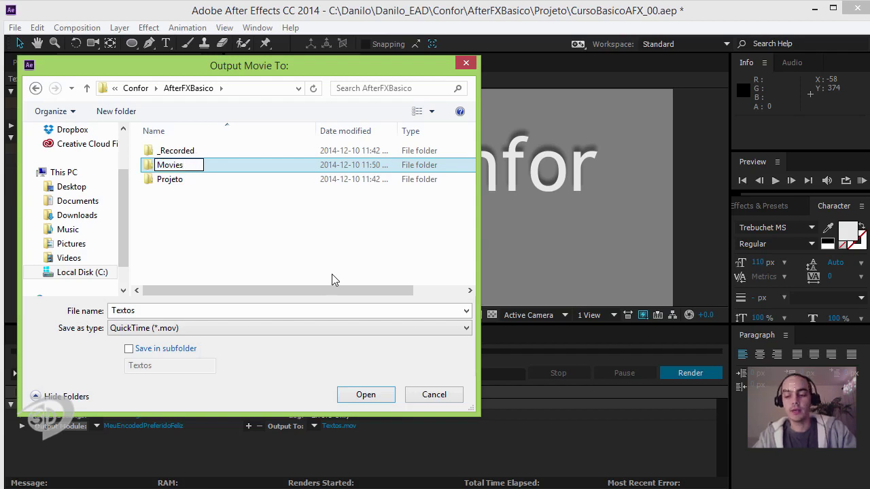
key("Return")
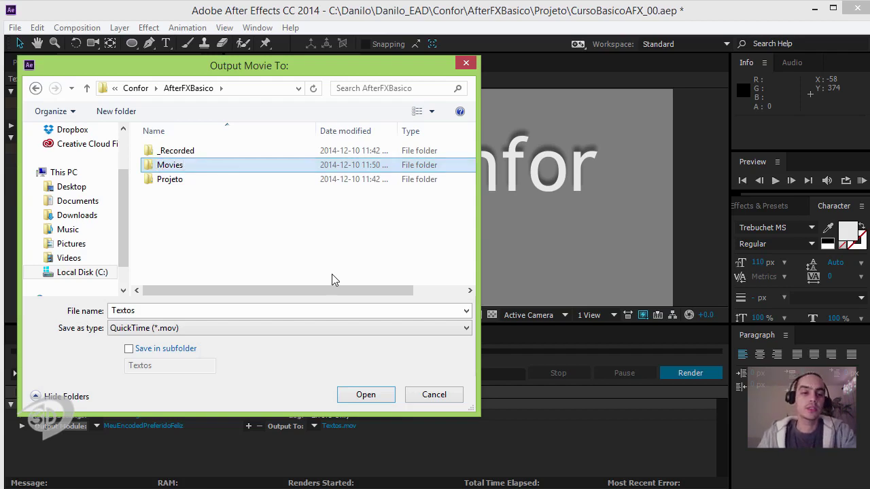
Save the Textos movie output into the new Movies folder and render the queued item.
double_click(171, 166)
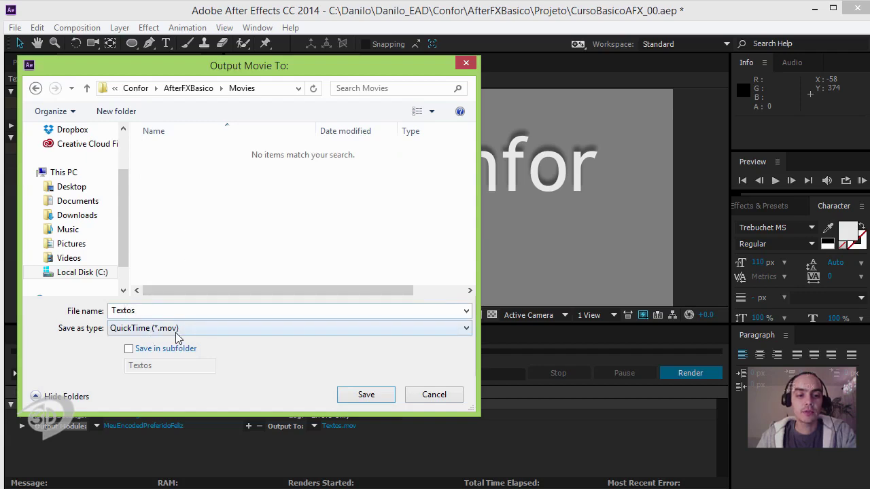
left_click(366, 396)
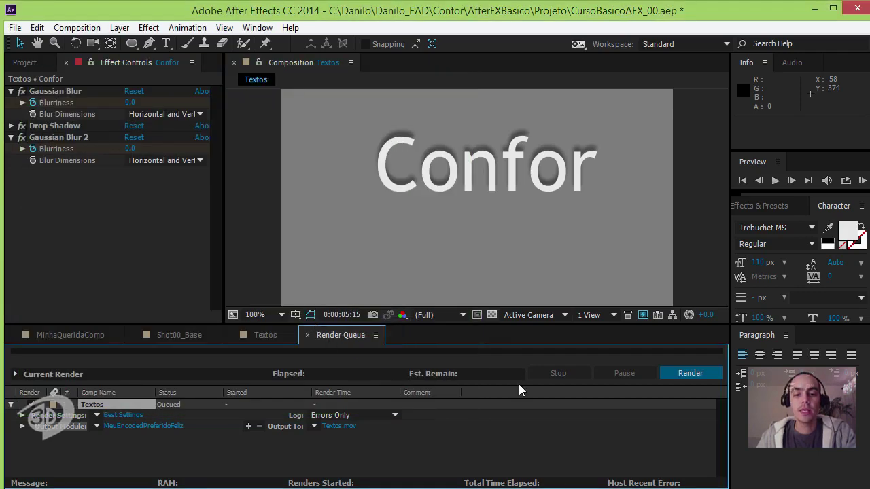
left_click(677, 370)
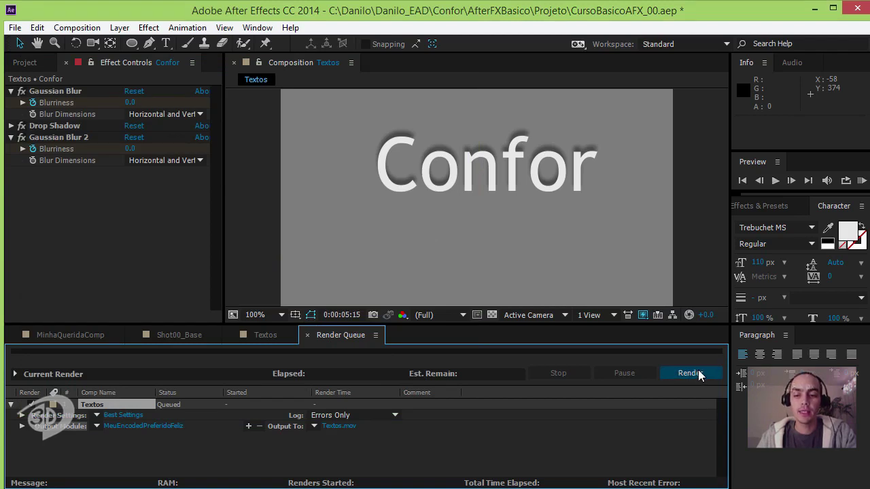
left_click(701, 376)
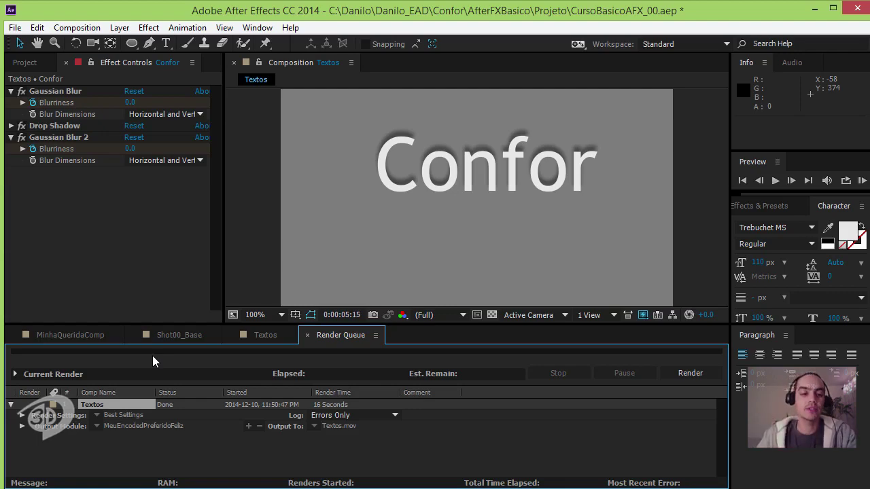
In File Explorer, open the rendered Textos movie from Confor\AfterFXBasico\Movies, play it, and close the player.
left_click(43, 488)
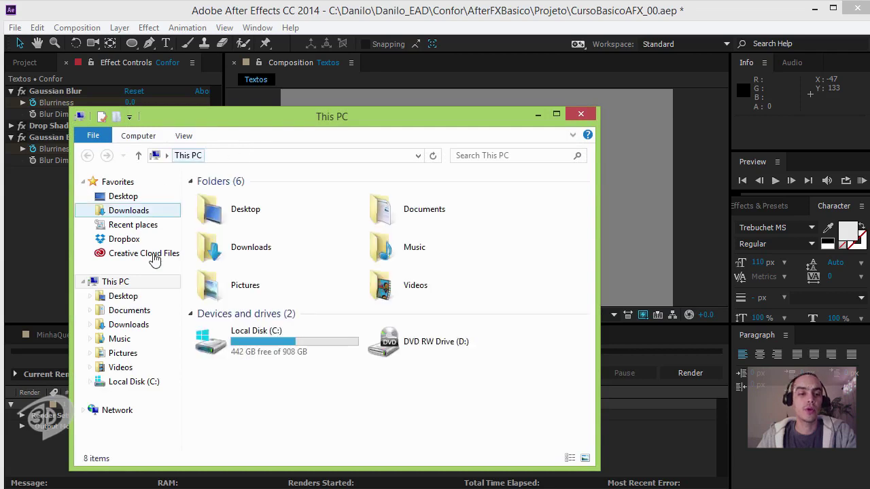
left_click(235, 340)
double_click(234, 339)
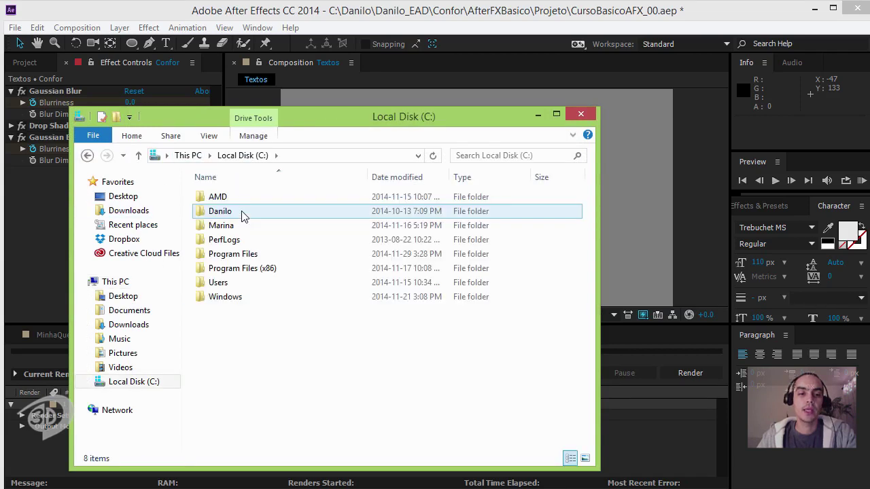
left_click(243, 215)
double_click(242, 212)
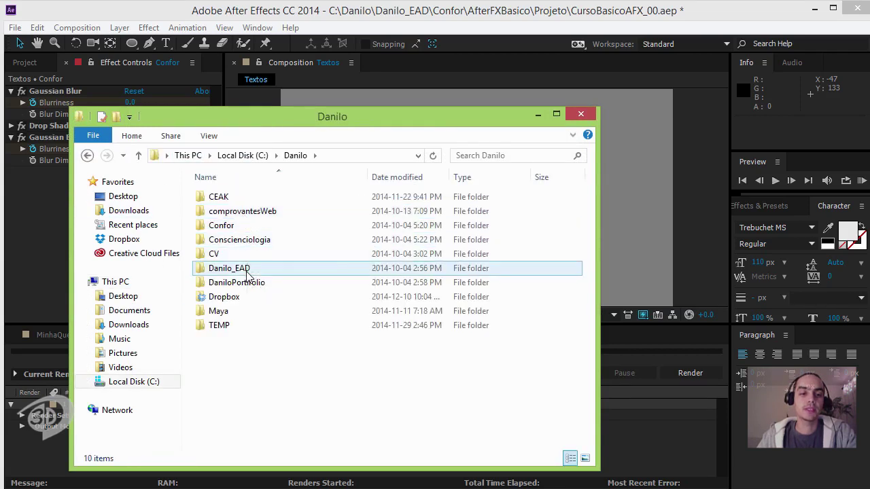
double_click(249, 272)
double_click(239, 198)
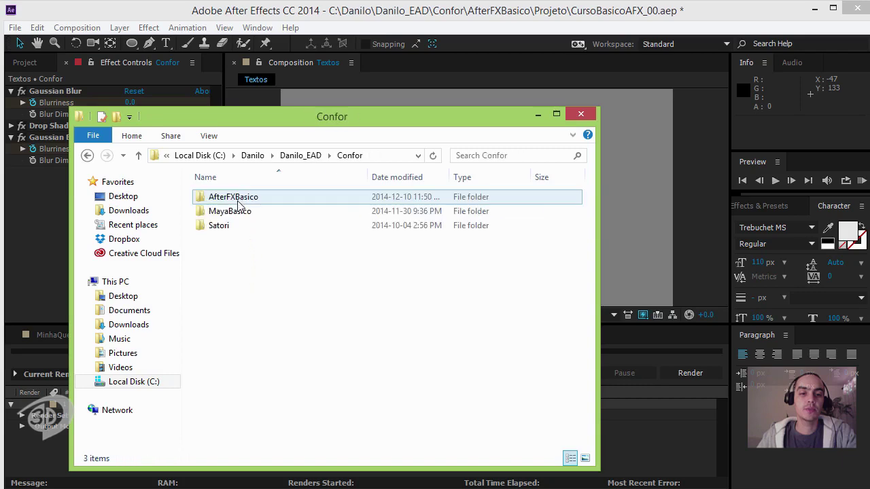
double_click(238, 198)
double_click(264, 208)
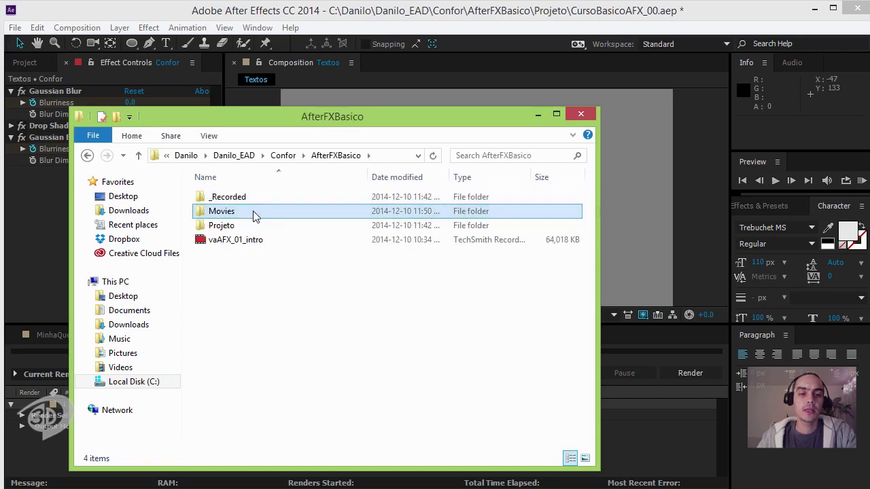
left_click(229, 211)
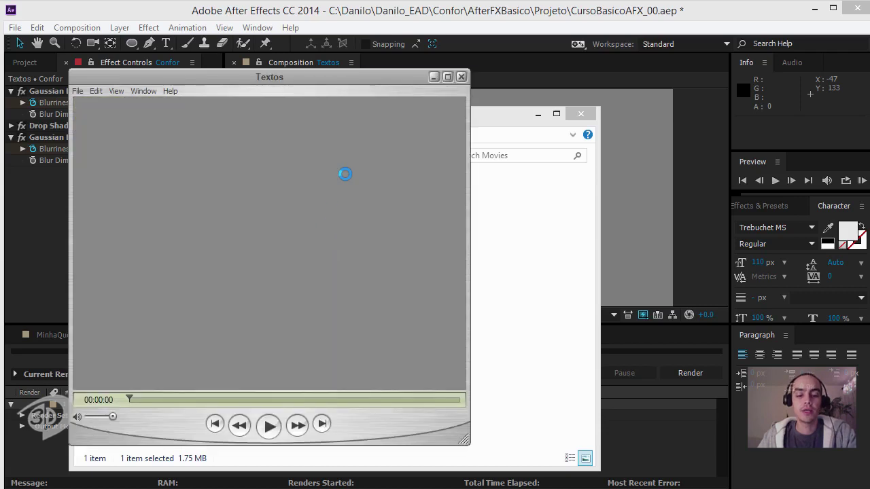
left_click(270, 426)
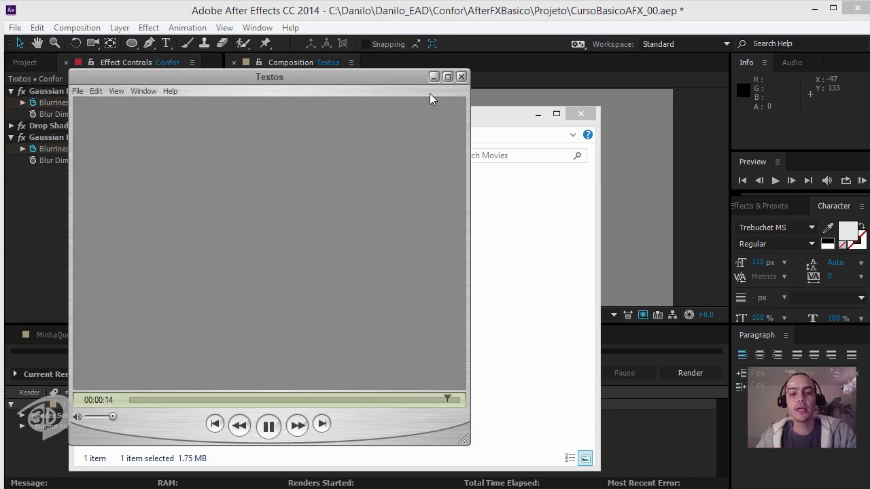
left_click(462, 77)
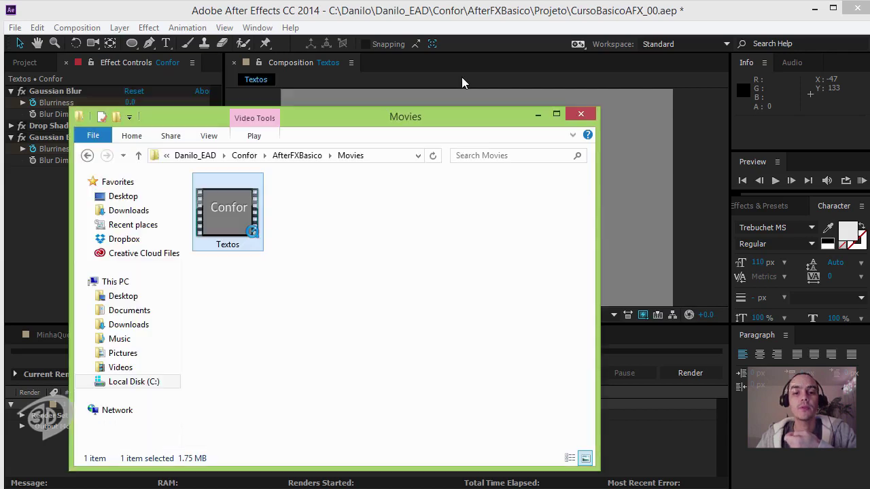
Switch back to After Effects and save the project.
left_click(527, 16)
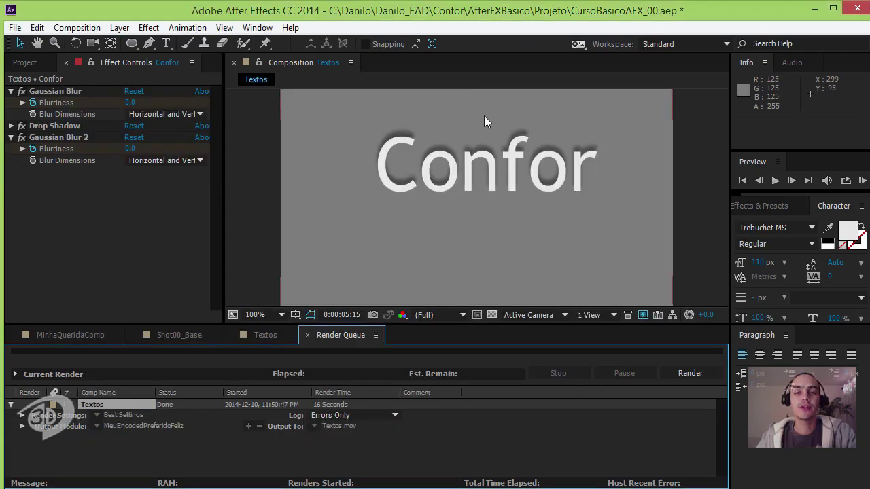
left_click(14, 27)
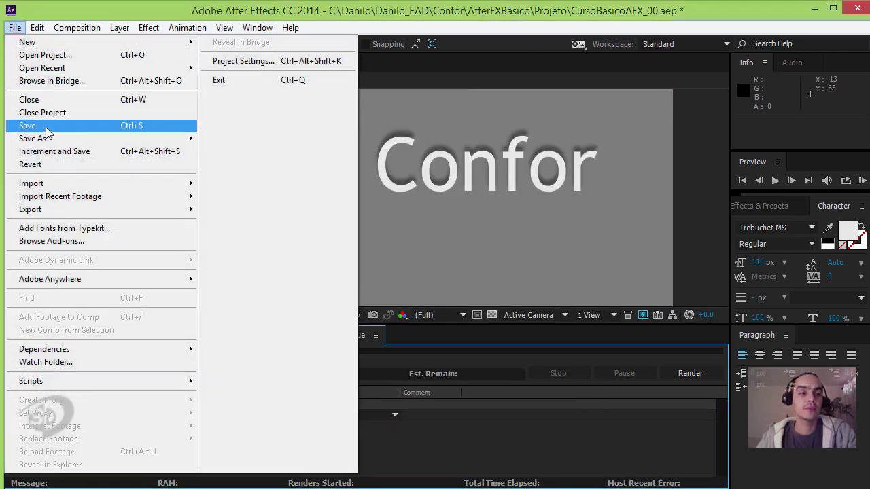
left_click(45, 126)
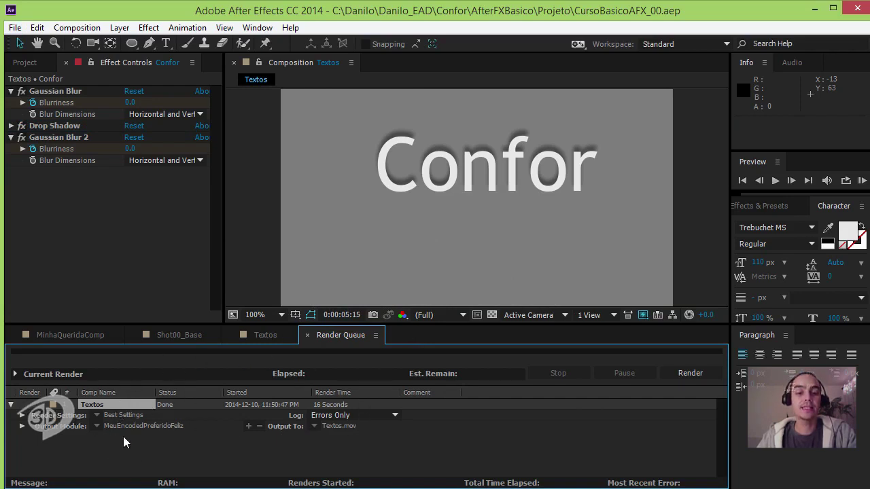
Duplicate the finished Textos item in the render queue and delete the duplicate.
left_click(102, 401)
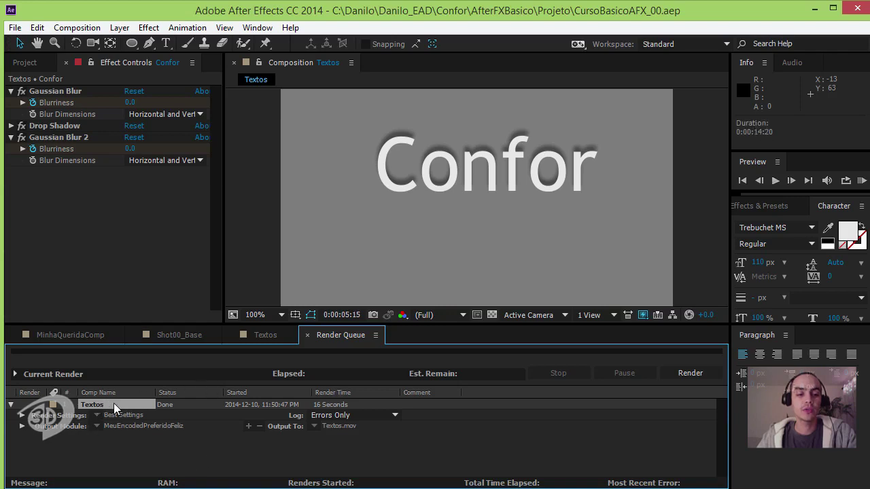
right_click(113, 403)
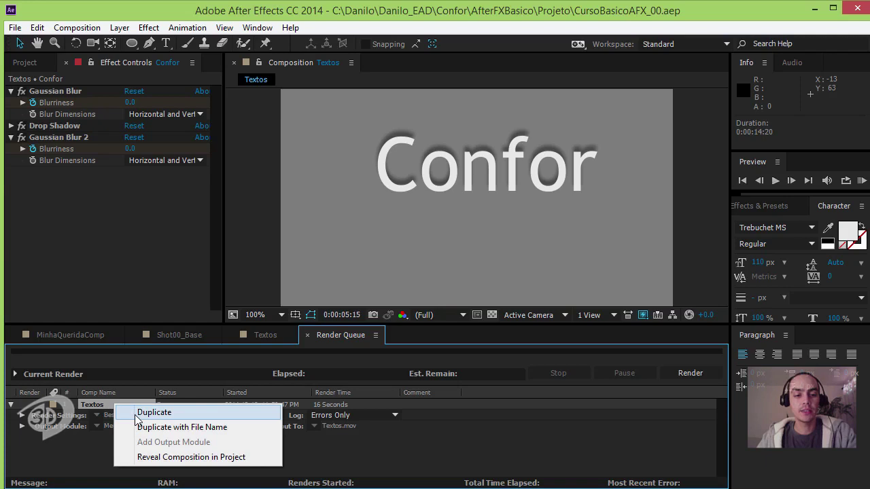
left_click(138, 415)
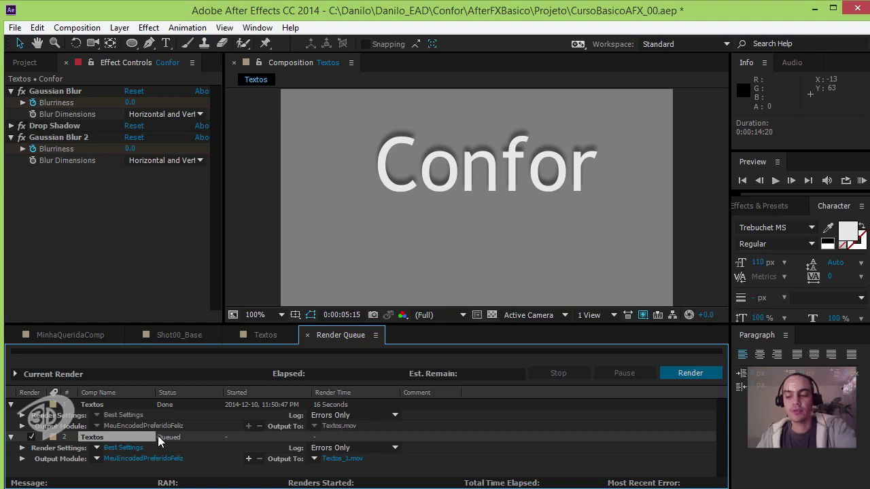
key("Delete")
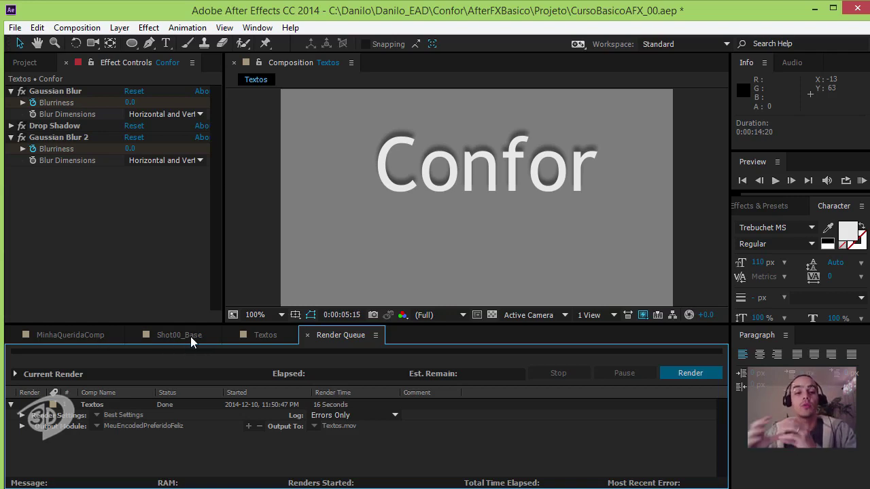
Show the project items and collapse the Animacoes, Imagens and Videos folders, keeping Comps expanded.
left_click(35, 59)
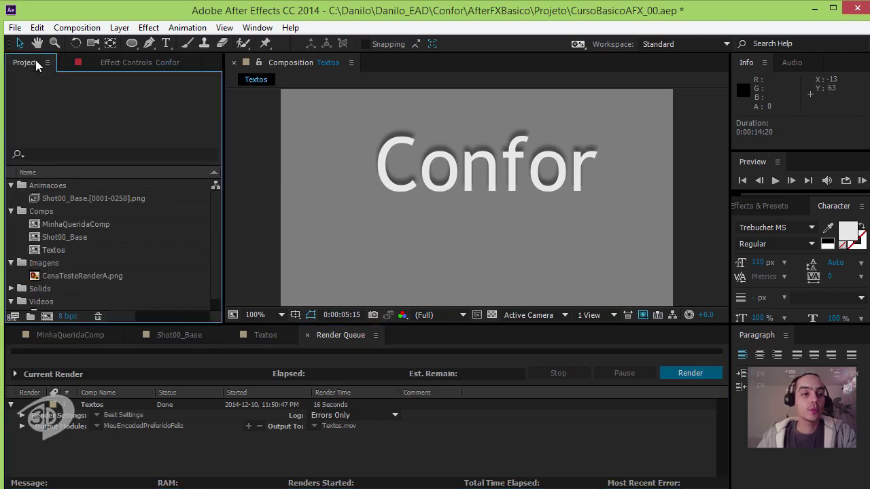
scroll(56, 228, "down", 1)
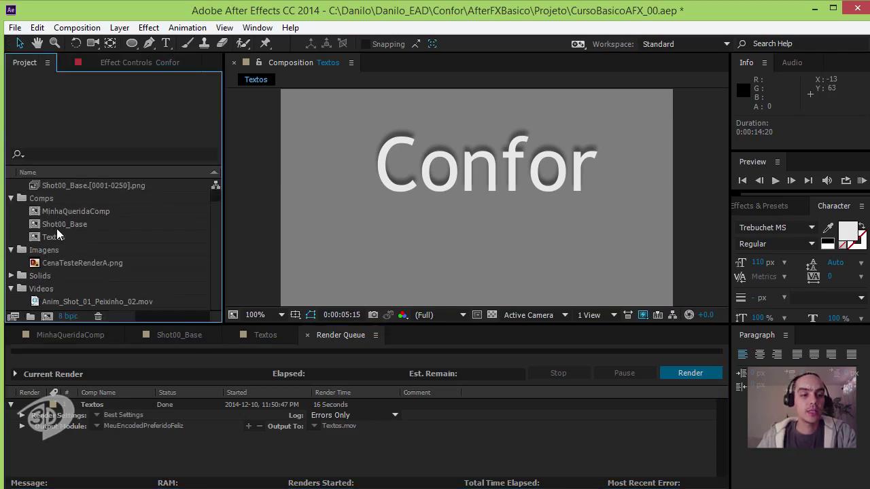
scroll(56, 228, "up", 1)
left_click(11, 185)
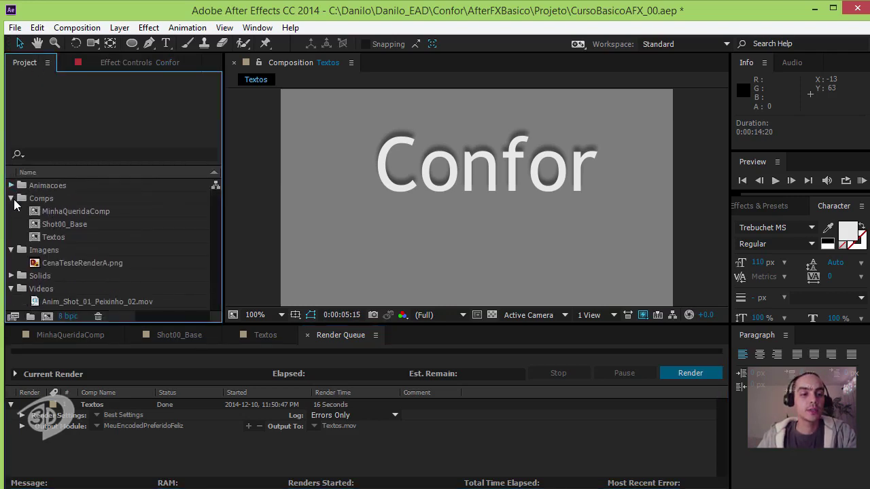
left_click(11, 199)
left_click(10, 212)
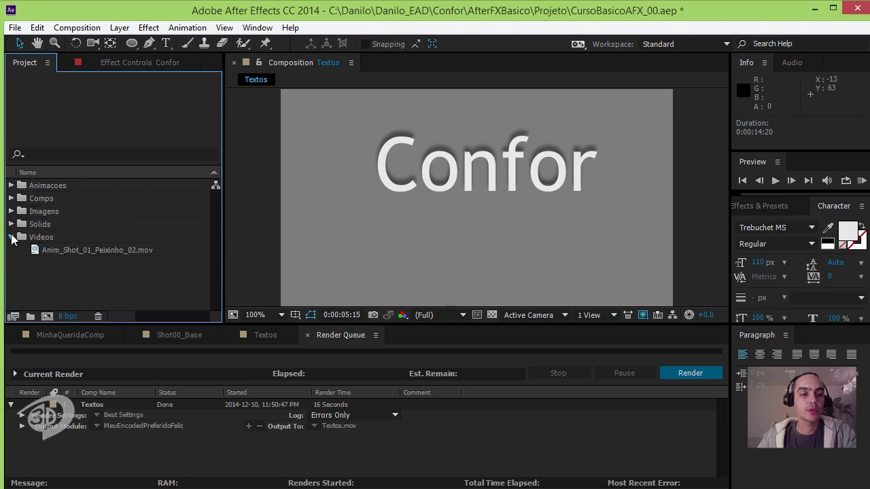
left_click(10, 238)
left_click(11, 198)
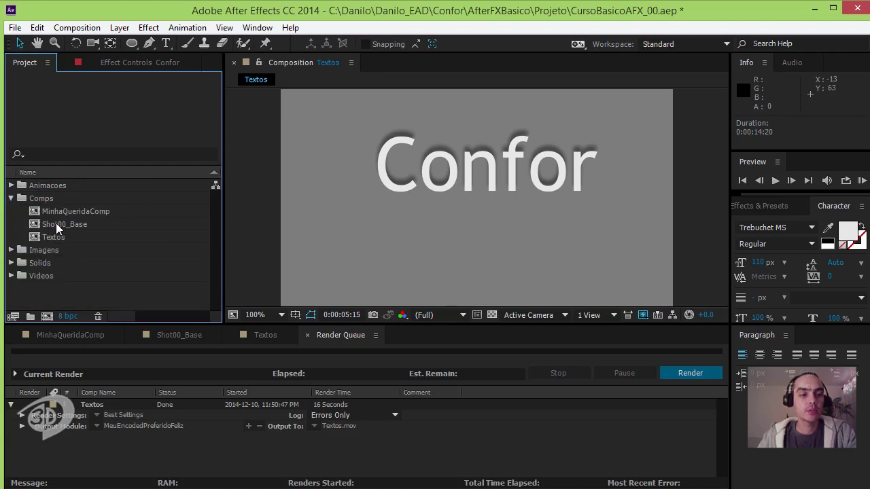
Check the frame size, duration and frame rate of the Shot00_Base composition.
left_click(63, 224)
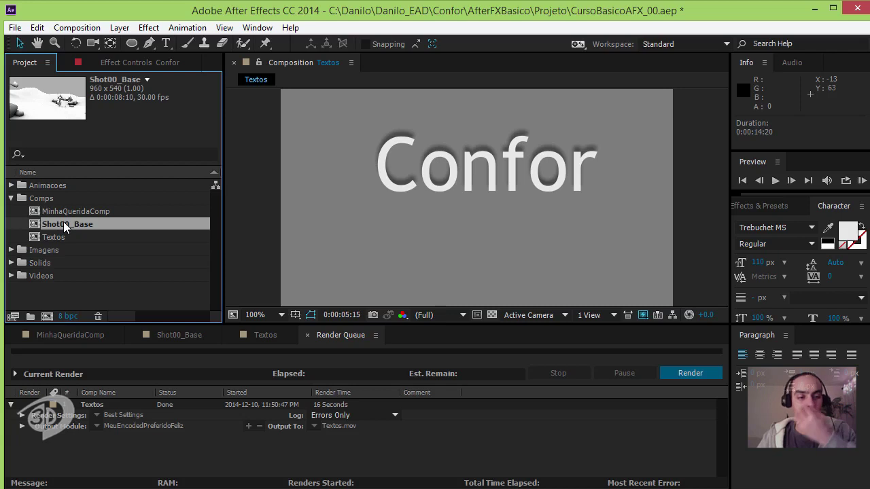
right_click(64, 225)
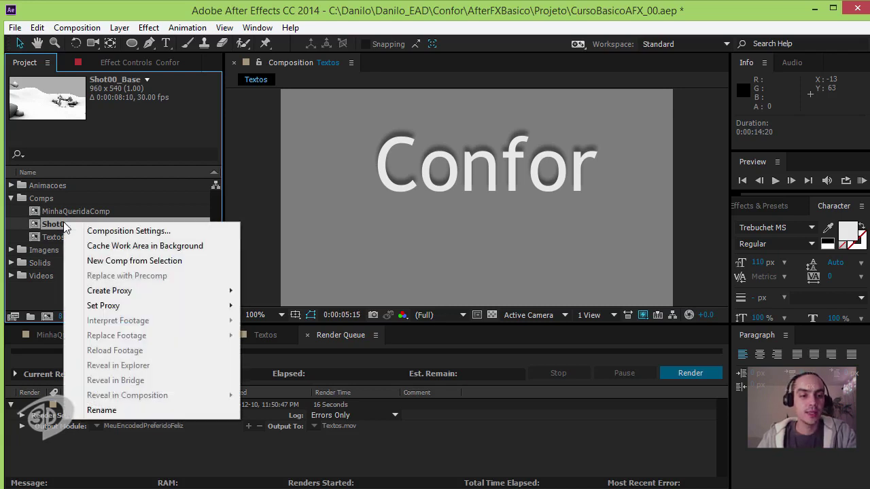
left_click(26, 297)
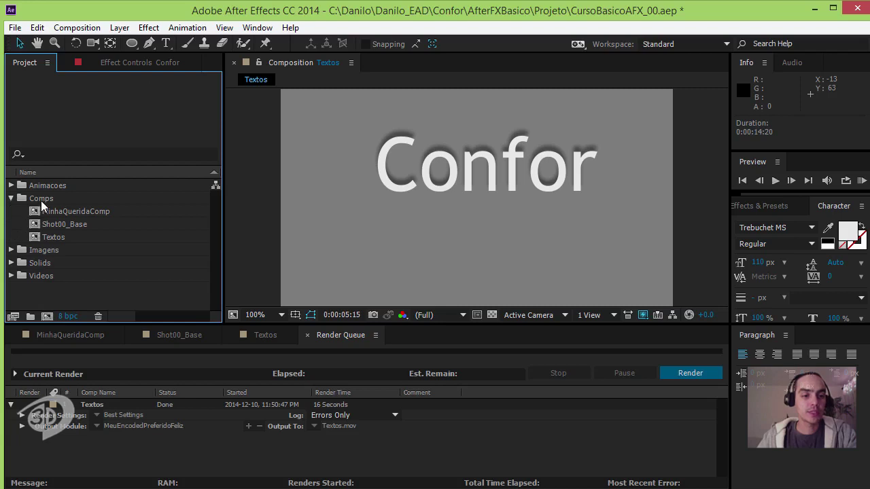
left_click(50, 225)
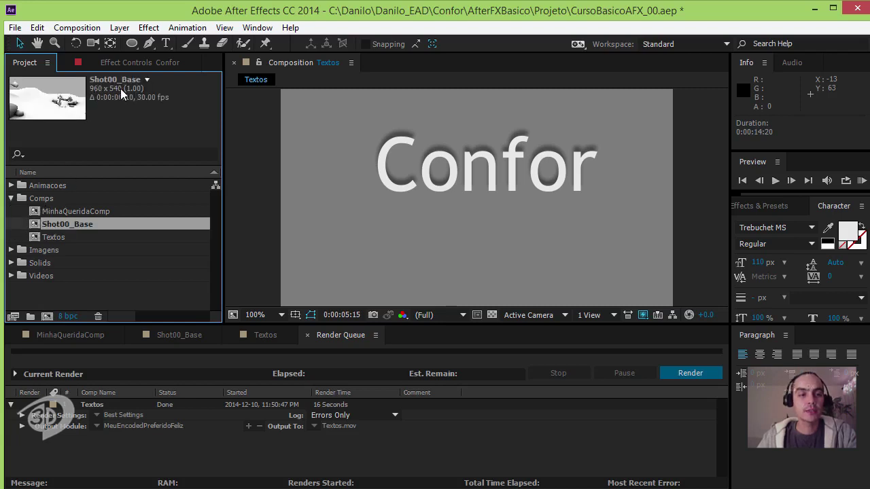
left_click(34, 284)
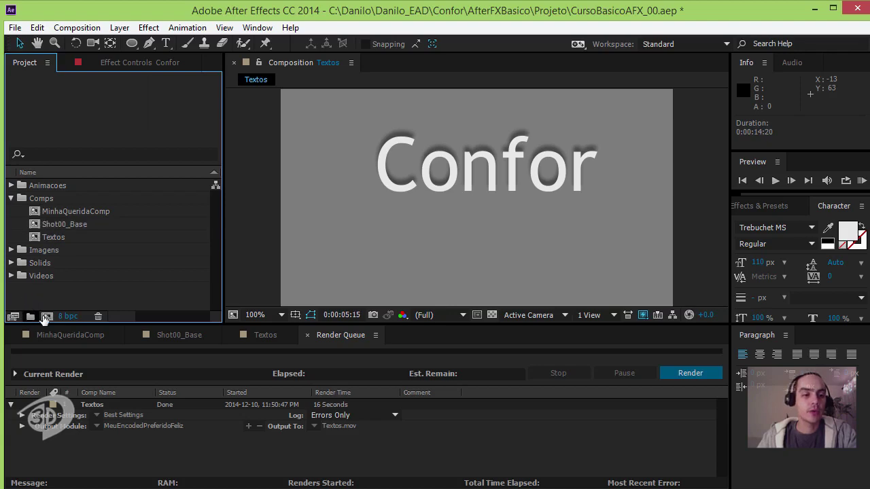
Start a new composition and set its size to 960 x 540 px with the aspect ratio locked to 16:9.
left_click(47, 317)
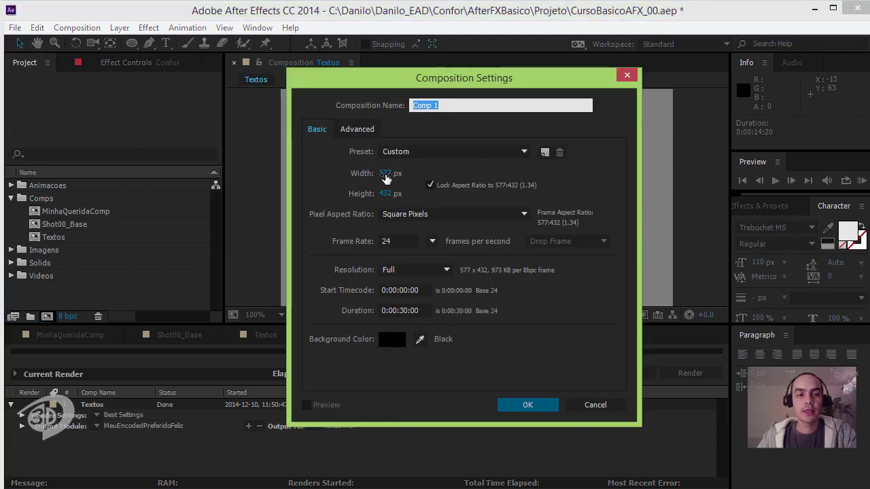
left_click(385, 173)
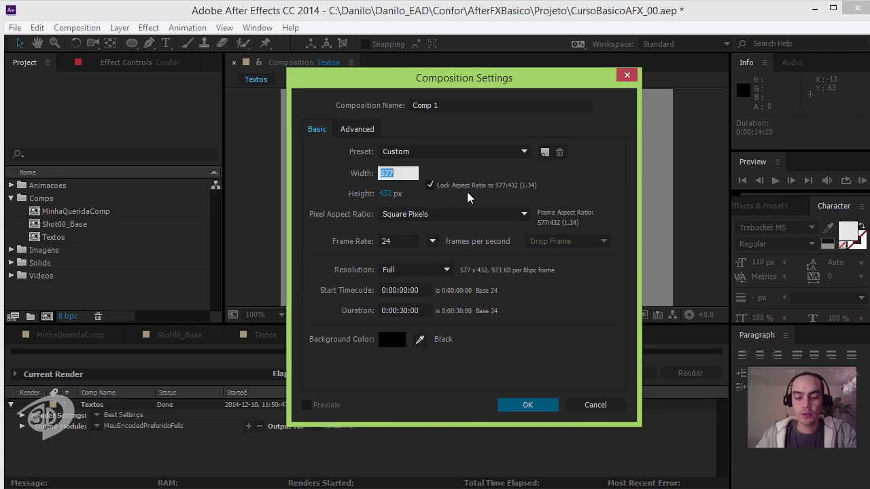
type("960")
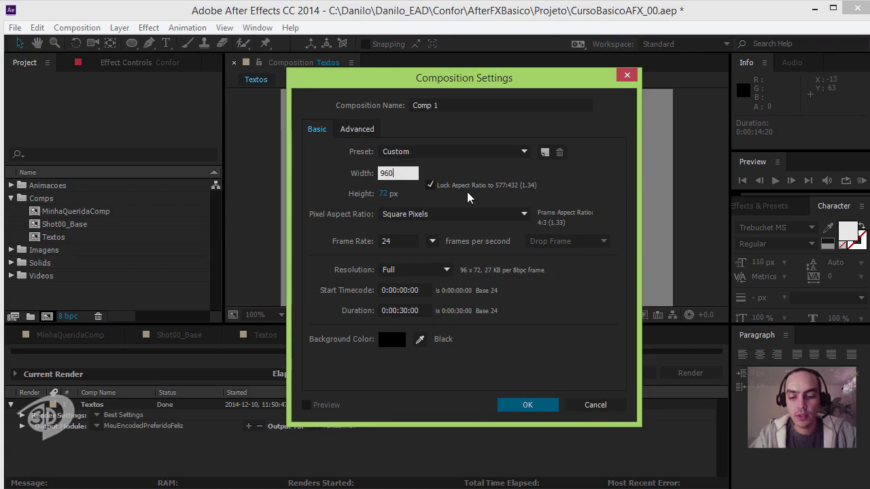
left_click(434, 185)
left_click(386, 194)
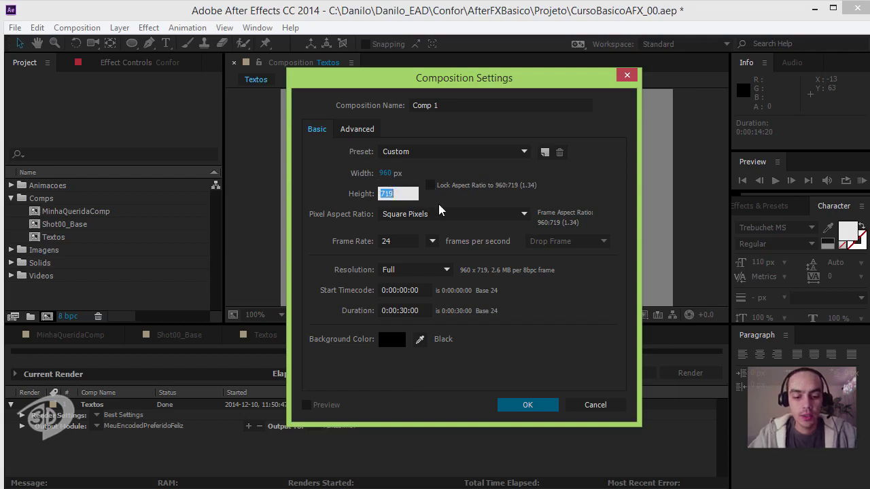
type("540")
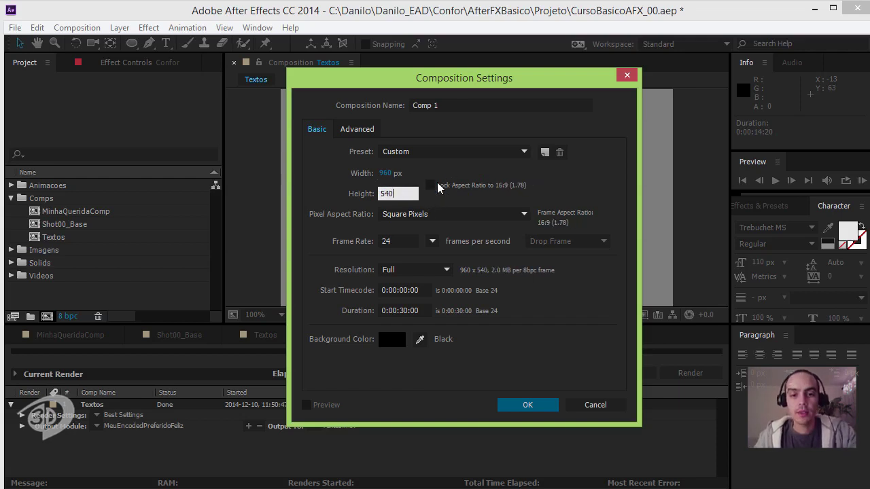
left_click(436, 184)
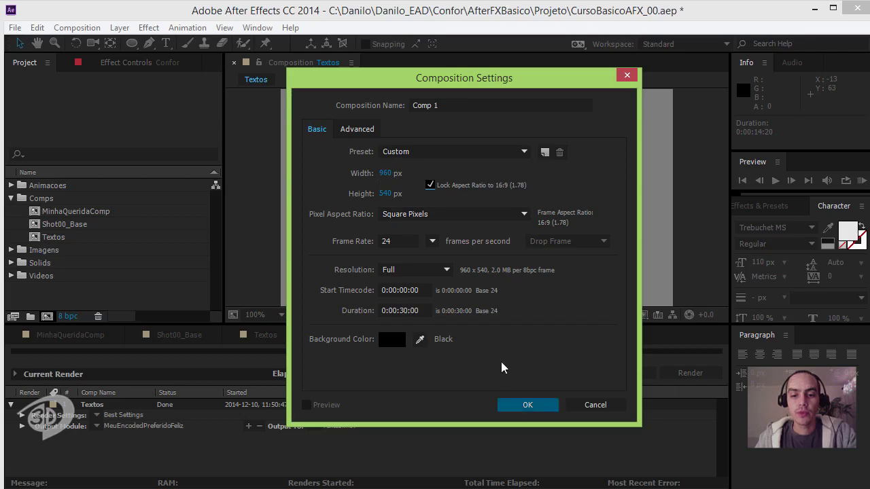
Create the 960 x 540 composition with these settings and set its viewer magnification to 50%.
left_click(530, 404)
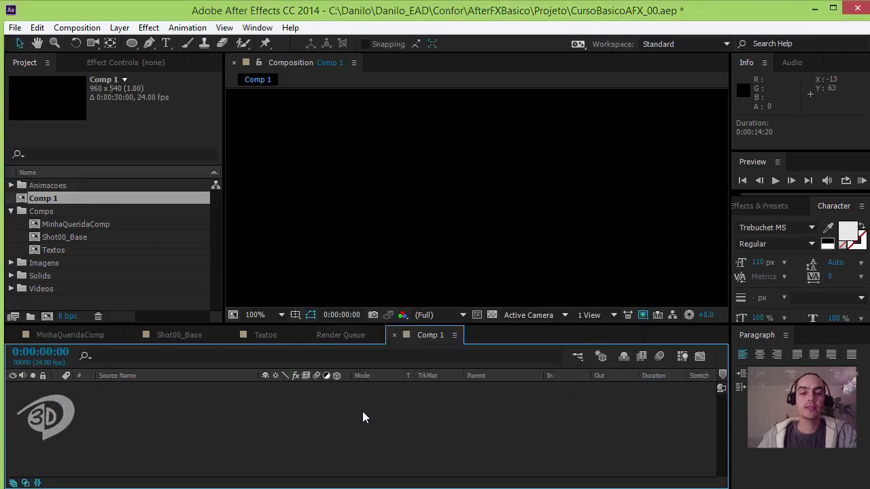
left_click(273, 313)
left_click(281, 195)
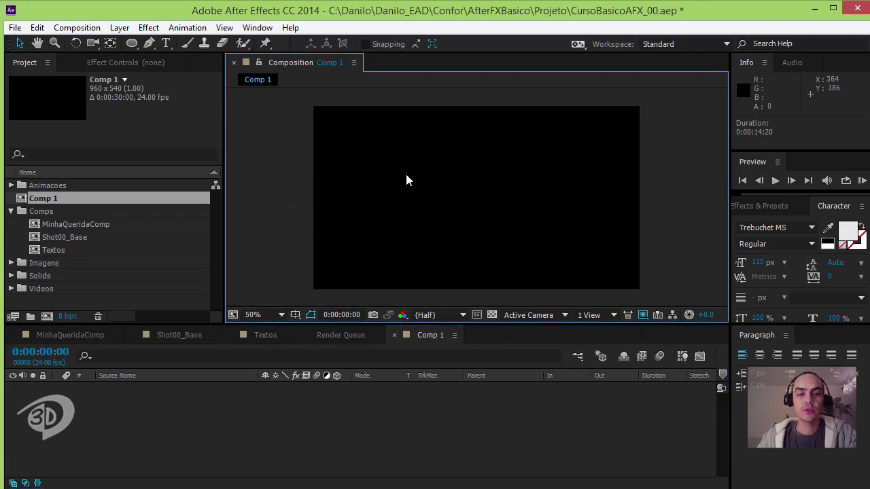
Rename the new composition as CompFinalFeliz and move it into the Comps folder.
double_click(47, 198)
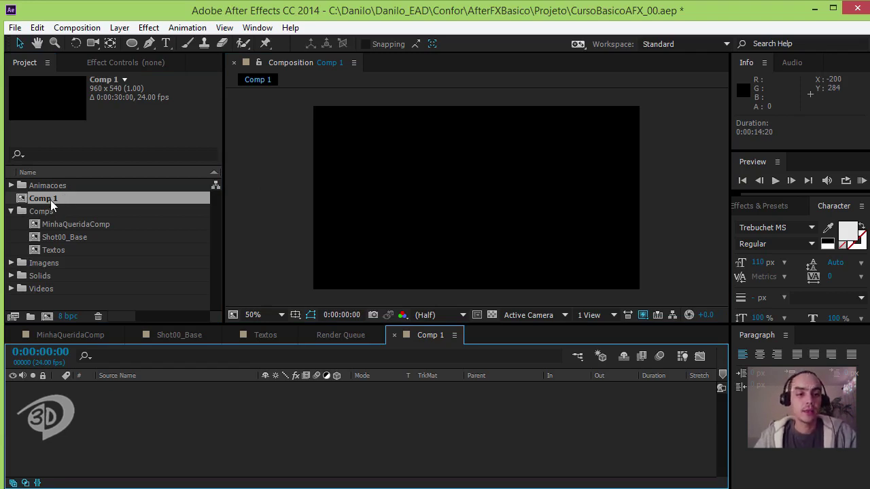
left_click(50, 200)
key("Return")
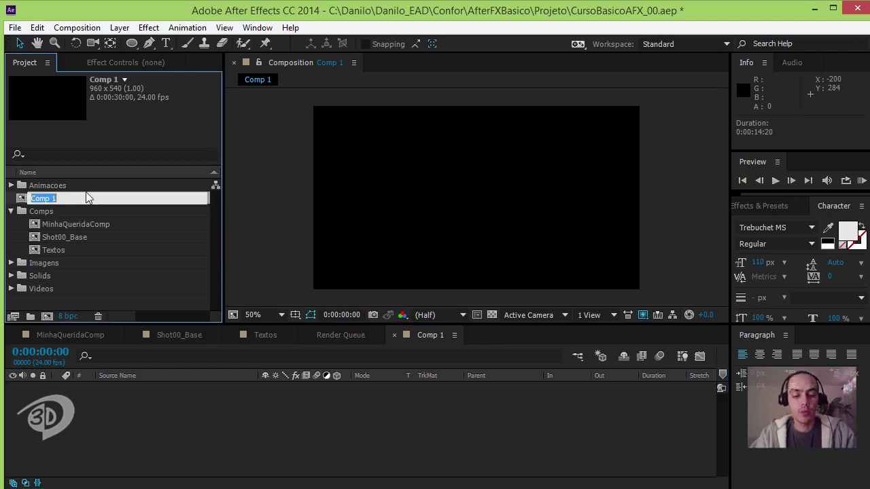
type("CompFinalFeliz")
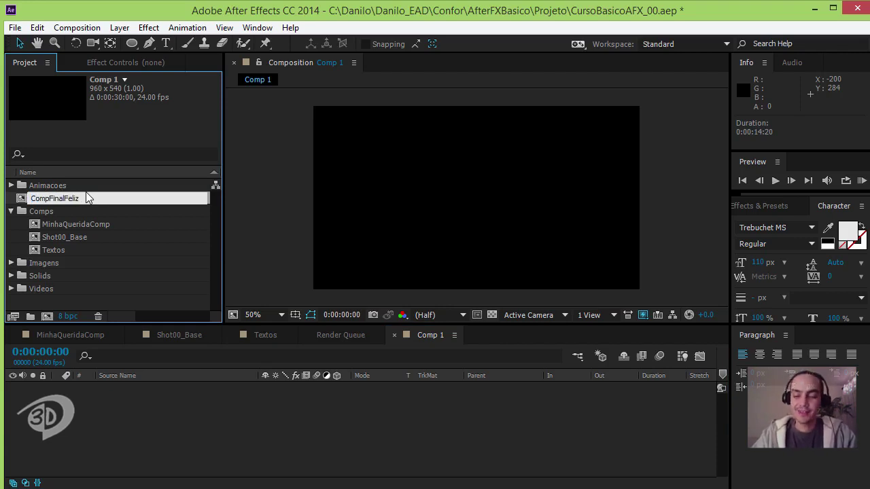
key("Return")
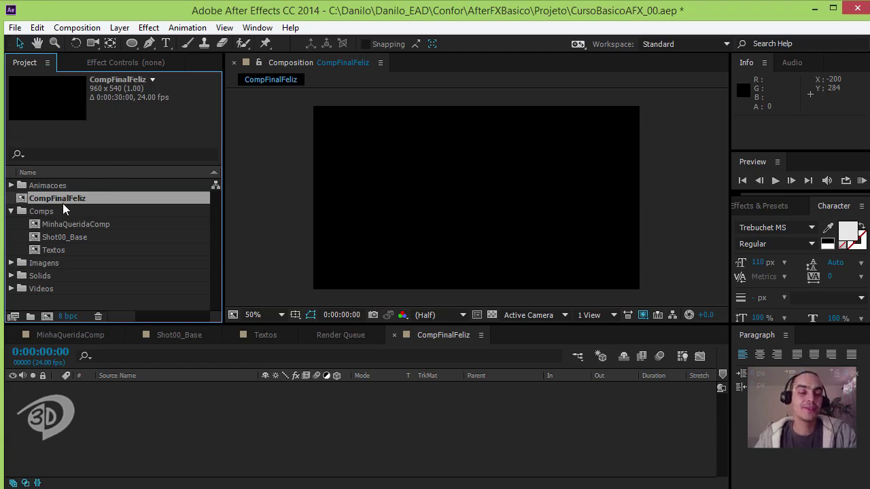
left_click_drag(45, 198, 52, 225)
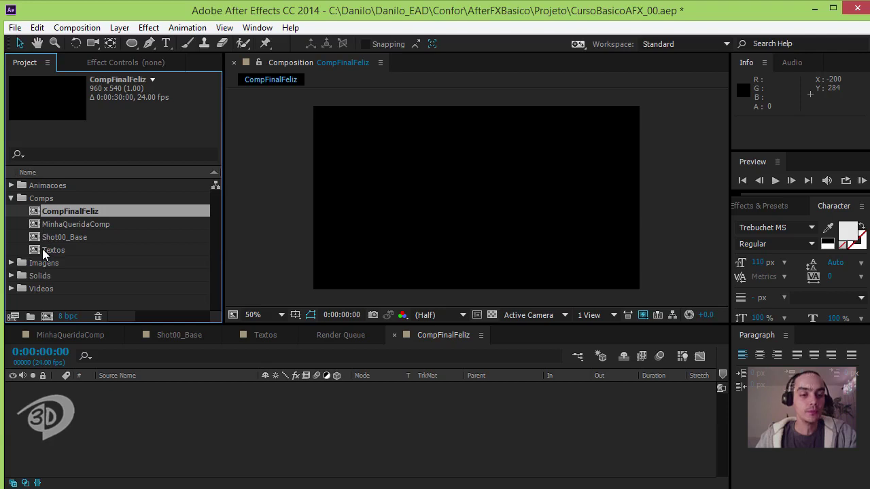
Add MinhaQueridaComp as a layer in CompFinalFeliz, hide the In/Out/Duration/Stretch columns and move the current time to 0:00:07:20.
left_click(46, 225)
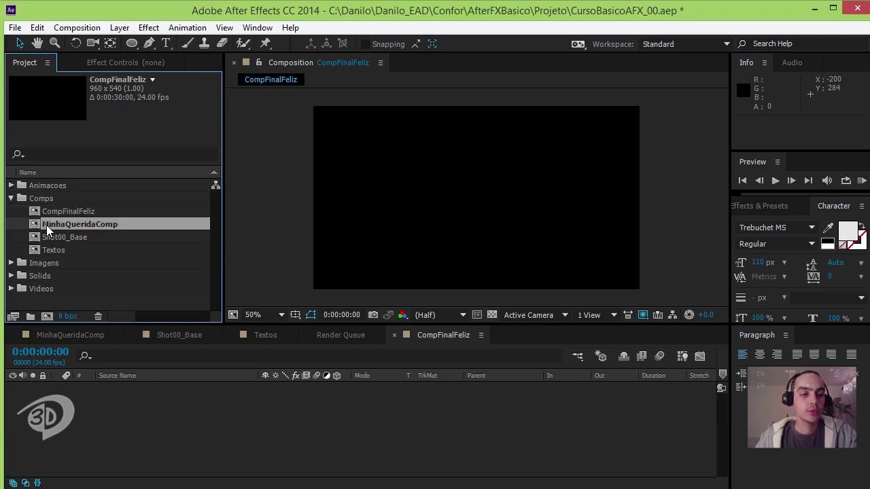
left_click_drag(41, 394, 39, 410)
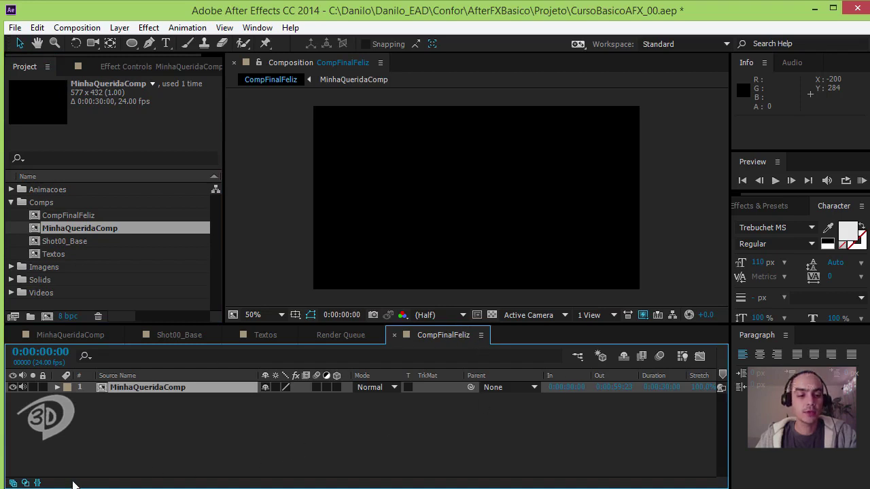
left_click(30, 483)
left_click(28, 483)
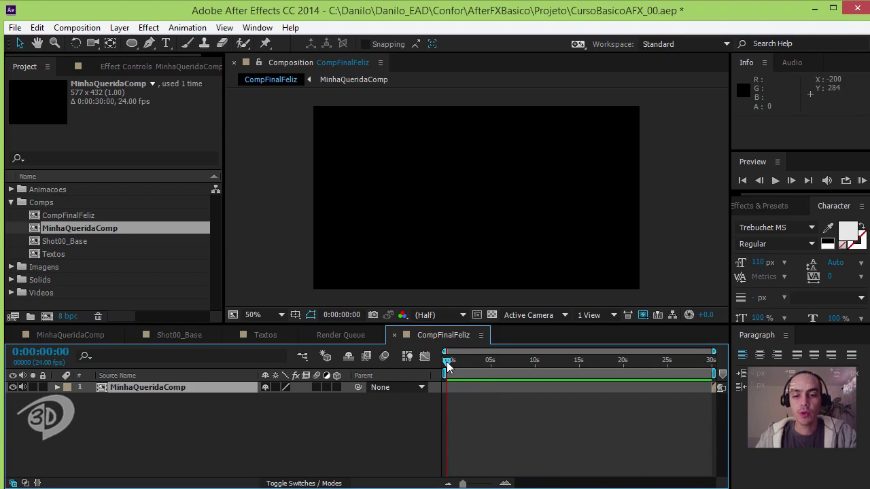
left_click_drag(447, 367, 516, 371)
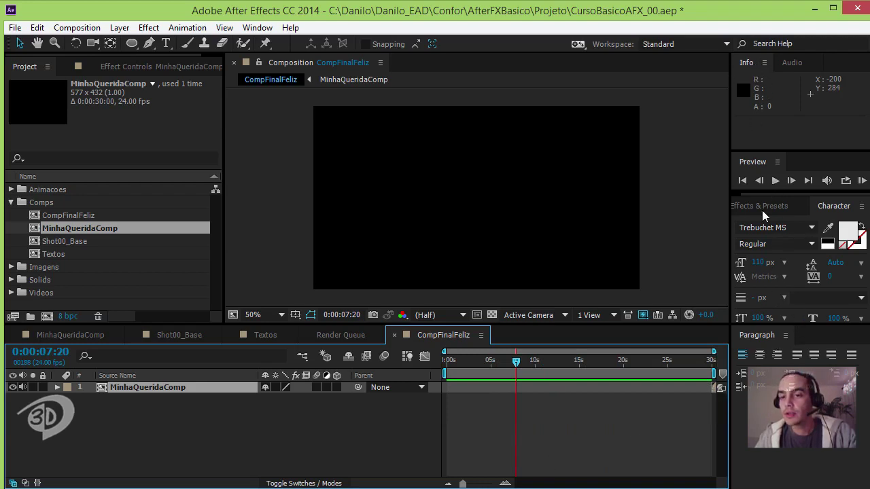
Undock the Paragraph panel and close it to give the timeline more room.
left_click(785, 335)
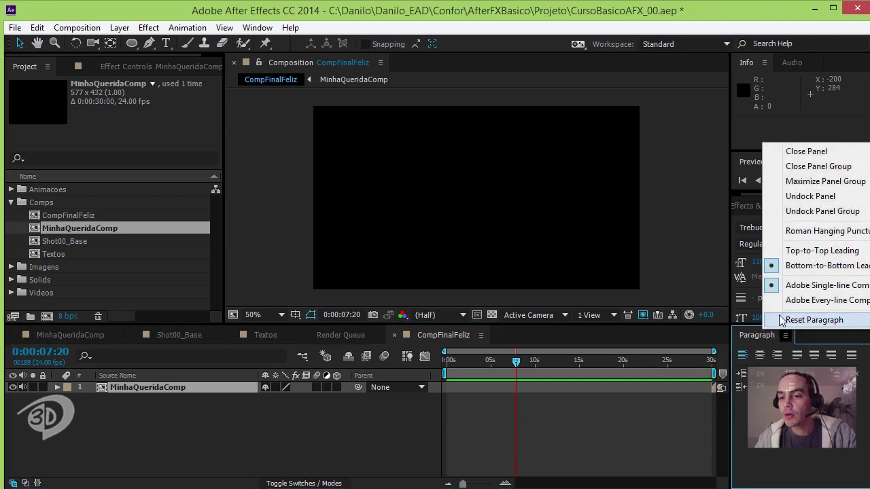
left_click(805, 198)
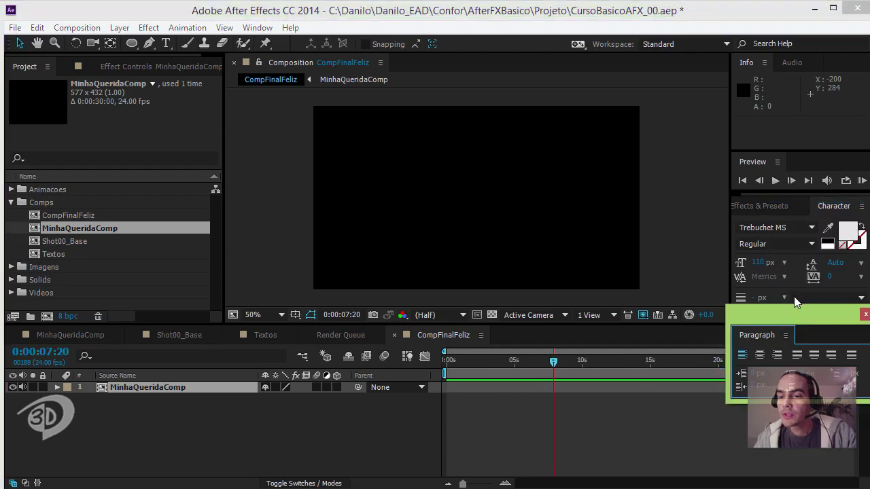
left_click(865, 314)
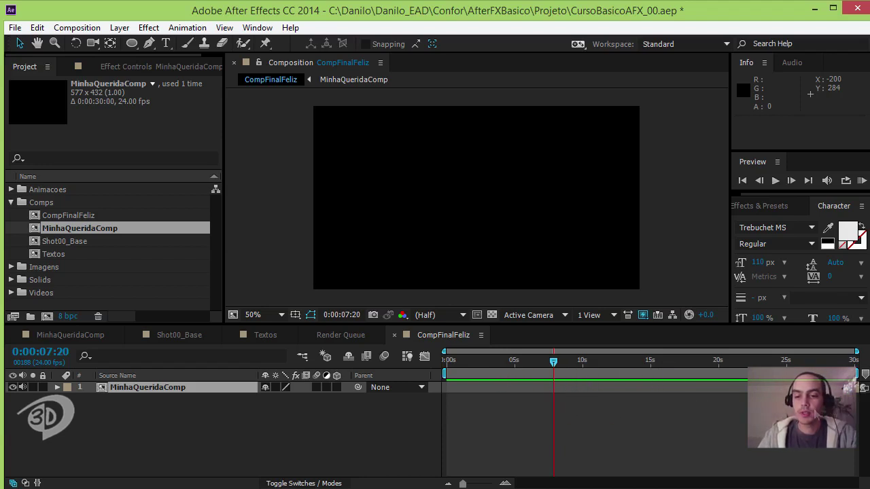
left_click(449, 484)
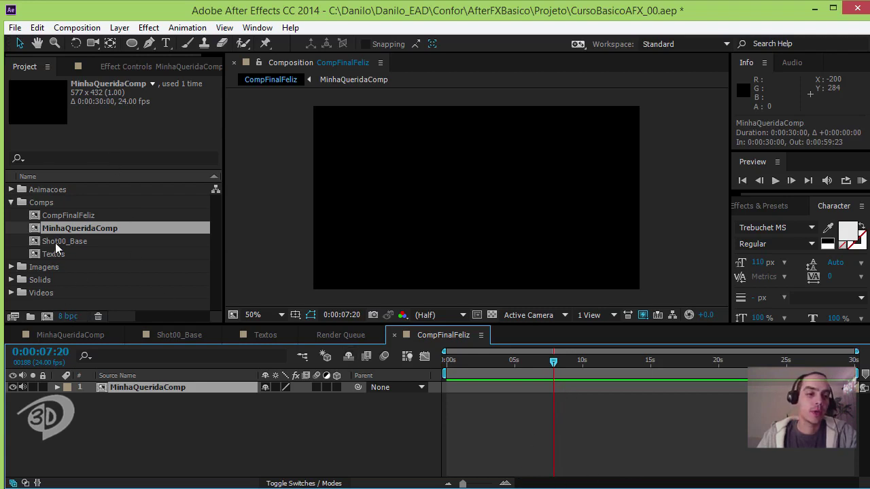
Set the duration of the CompFinalFeliz composition to 0:03:30:00.
left_click(62, 215)
right_click(62, 215)
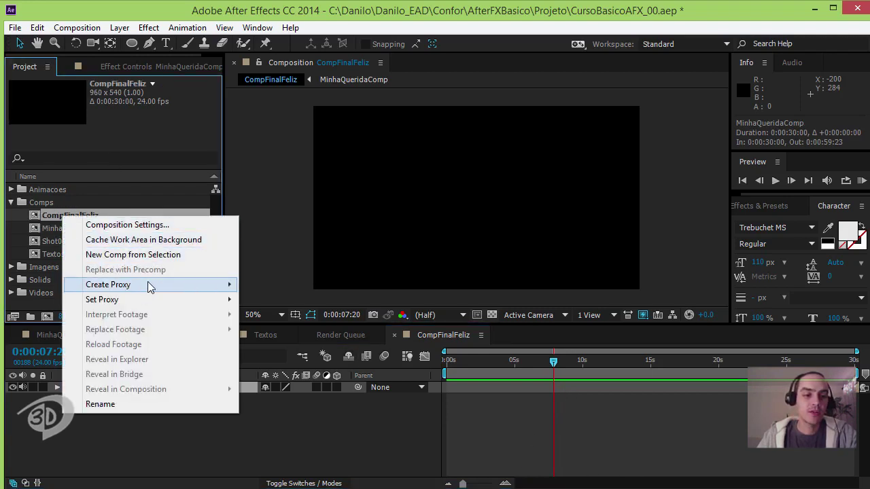
left_click(129, 225)
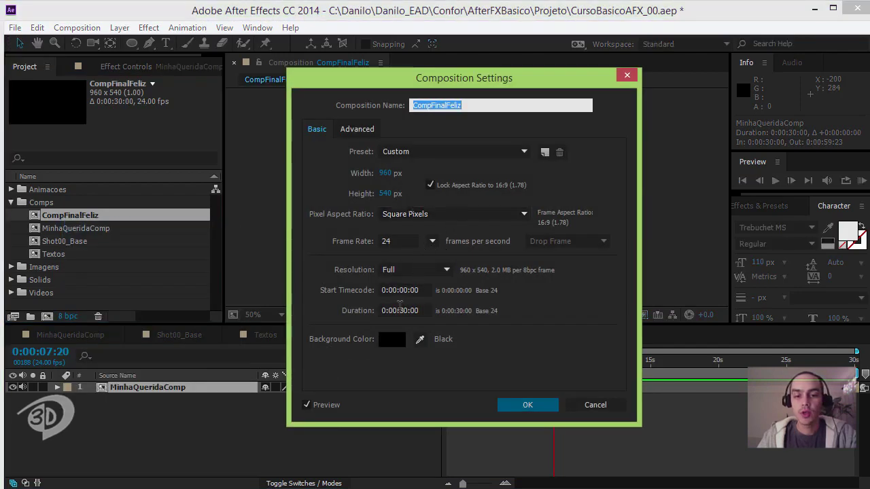
left_click(401, 310)
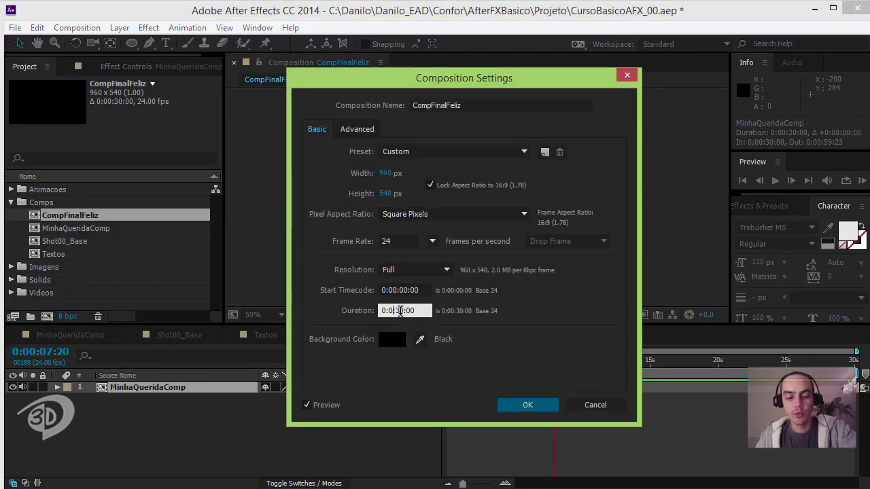
left_click(524, 402)
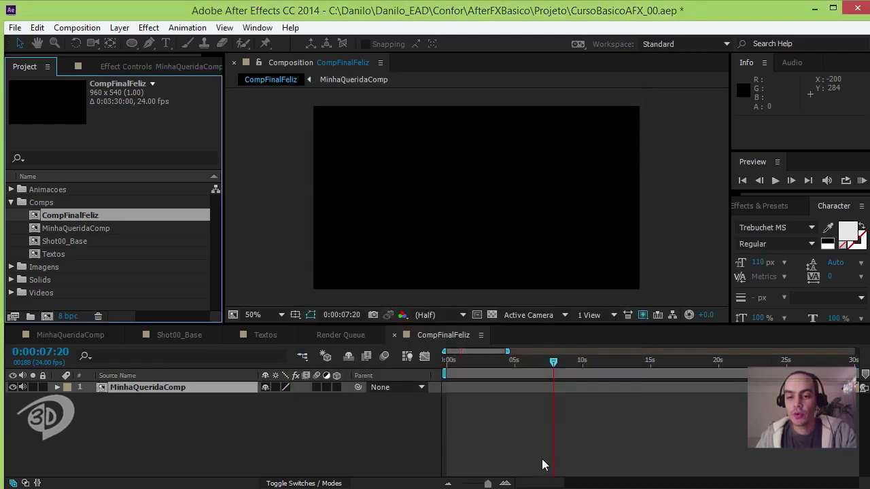
Move the MinhaQueridaComp layer to the beginning of the timeline and scrub to 0:00:18:05.
left_click_drag(487, 484, 446, 486)
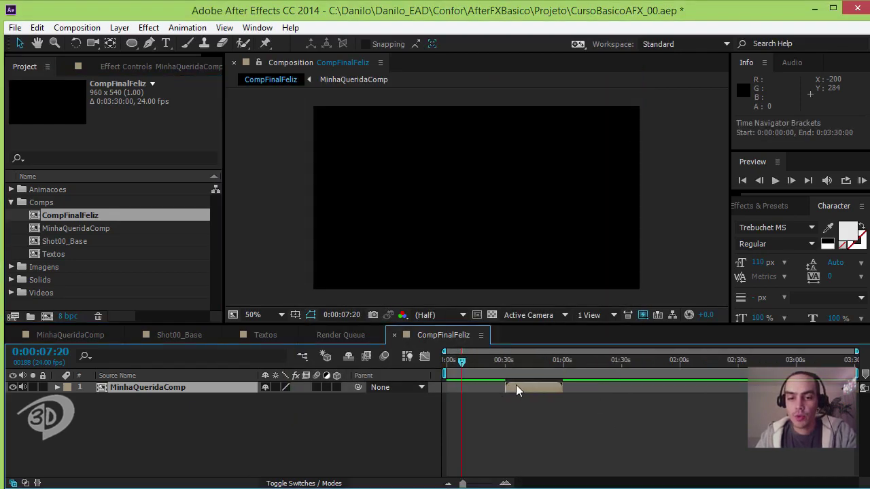
left_click_drag(523, 387, 464, 396)
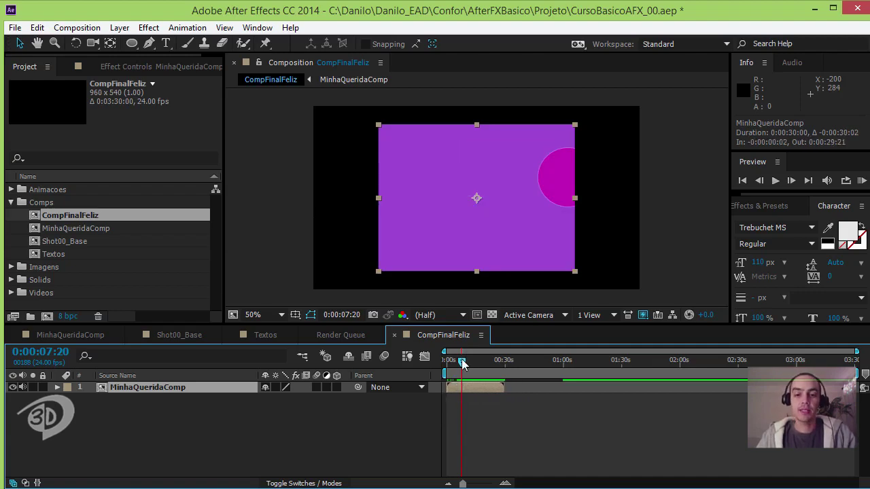
left_click_drag(462, 363, 483, 363)
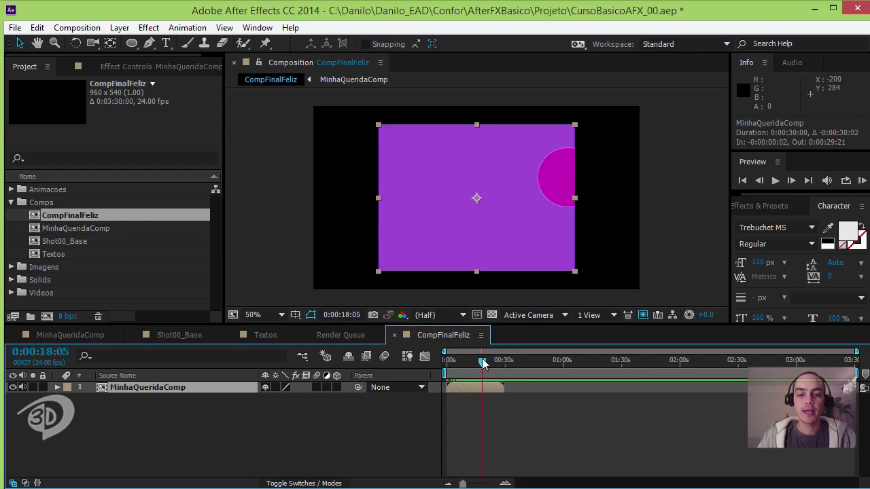
left_click(256, 422)
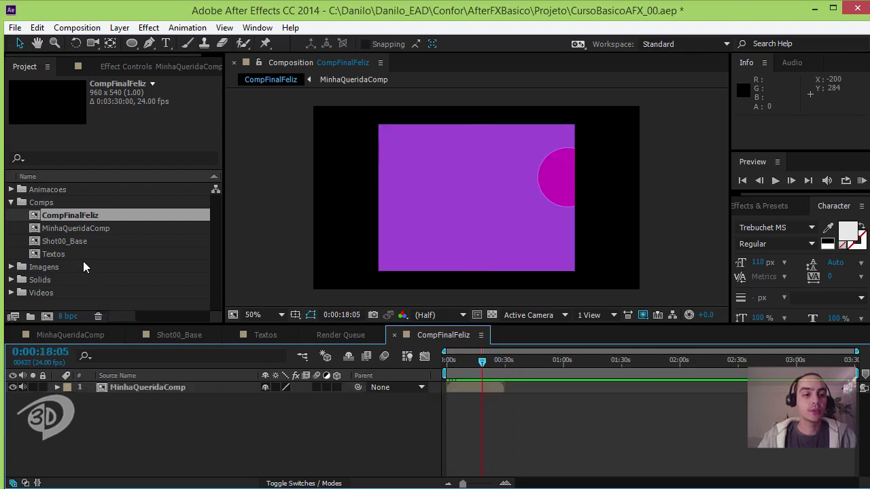
Add Shot00_Base and Textos as layers below MinhaQueridaComp in CompFinalFeliz and scrub back to 0:00:03:04.
left_click(54, 239)
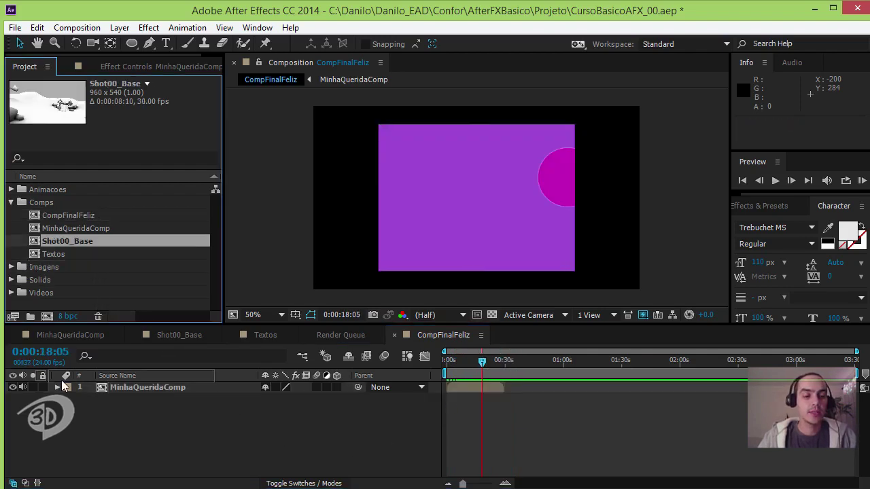
left_click_drag(61, 381, 86, 411)
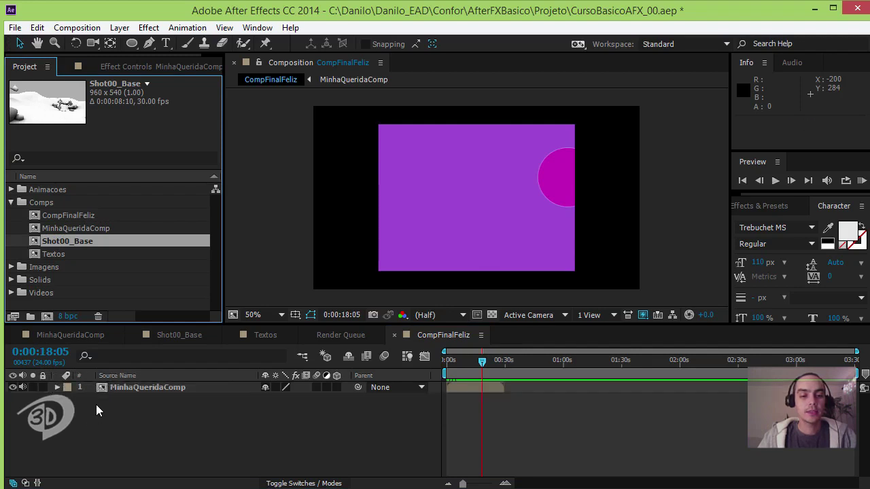
left_click_drag(60, 243, 56, 396)
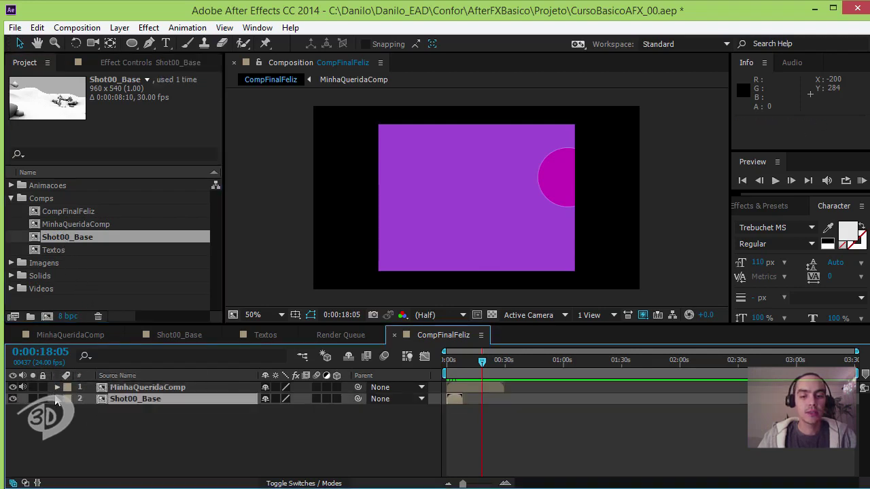
left_click(58, 250)
left_click_drag(58, 250, 222, 398)
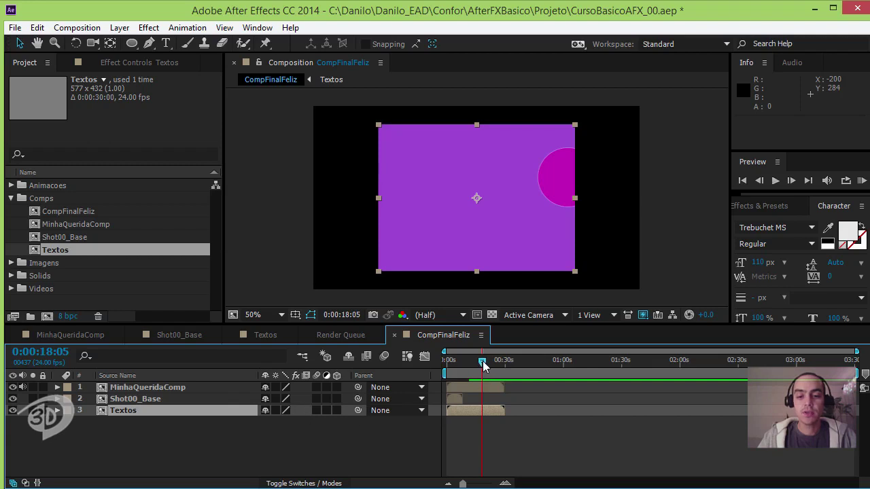
left_click_drag(482, 362, 454, 371)
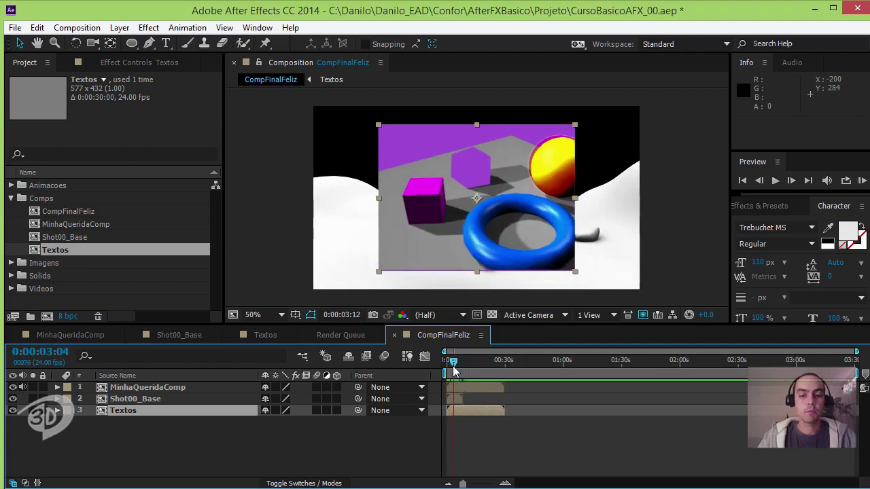
left_click(354, 444)
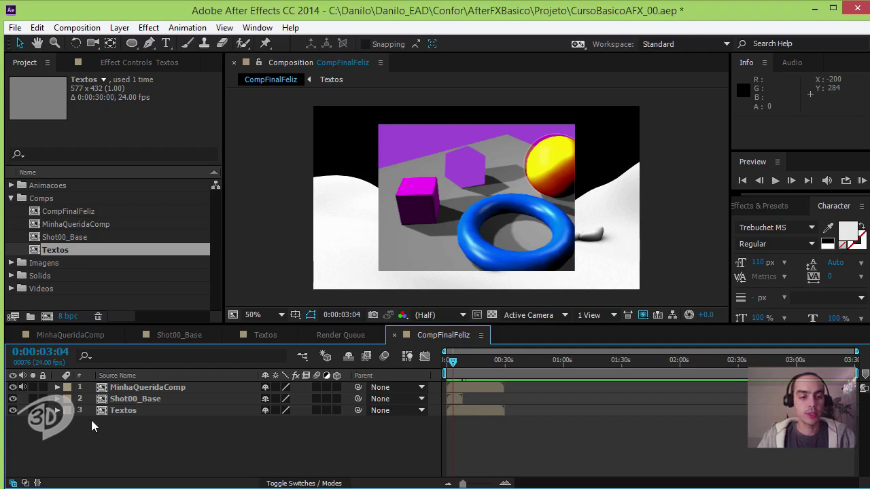
Shift the MinhaQueridaComp and Shot00_Base layers together so that they start at 0:00:23:00.
left_click(124, 398)
left_click(129, 388, "shift")
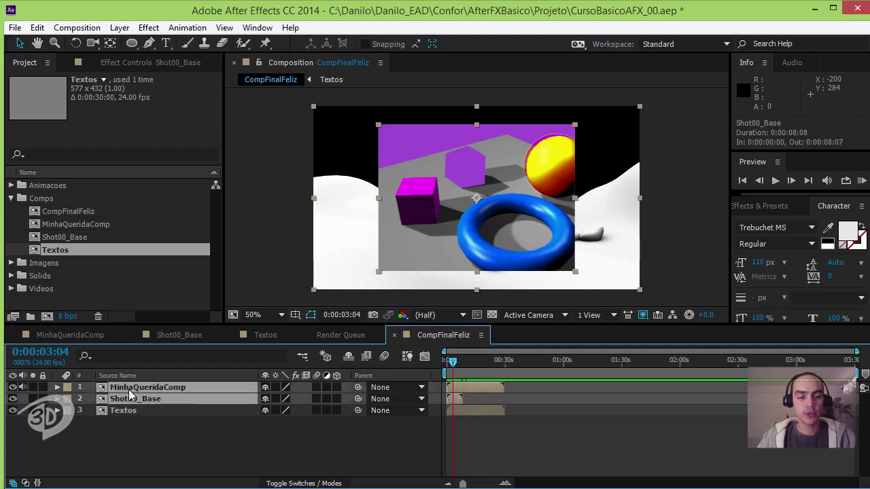
left_click_drag(469, 388, 517, 383)
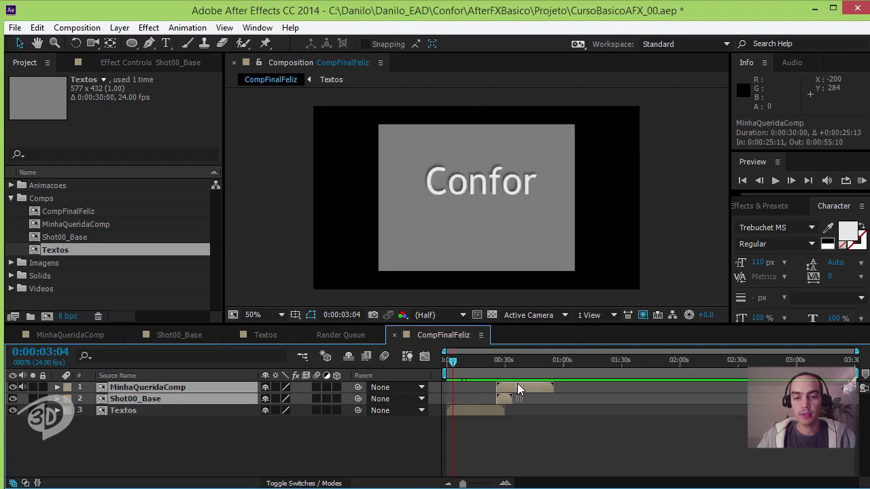
Move only the Shot00_Base layer to start at 0:00:14:00 and set the current time to its first frame.
left_click_drag(452, 362, 473, 363)
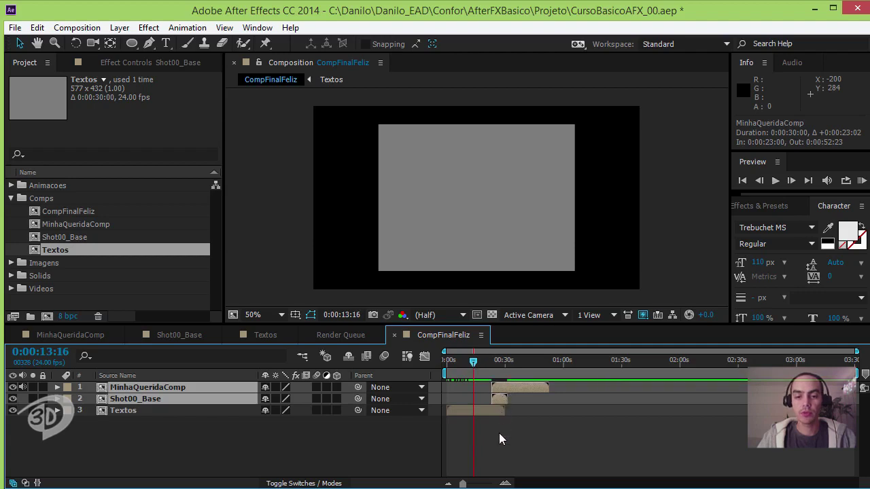
left_click_drag(501, 399, 483, 399)
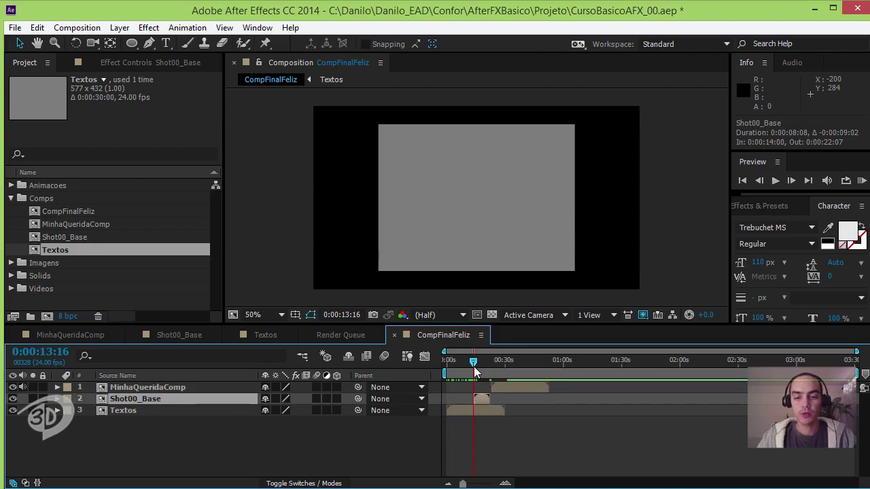
mouse_move(474, 366)
left_mouse_down()
mouse_move(487, 367)
mouse_move(474, 367)
left_mouse_up()
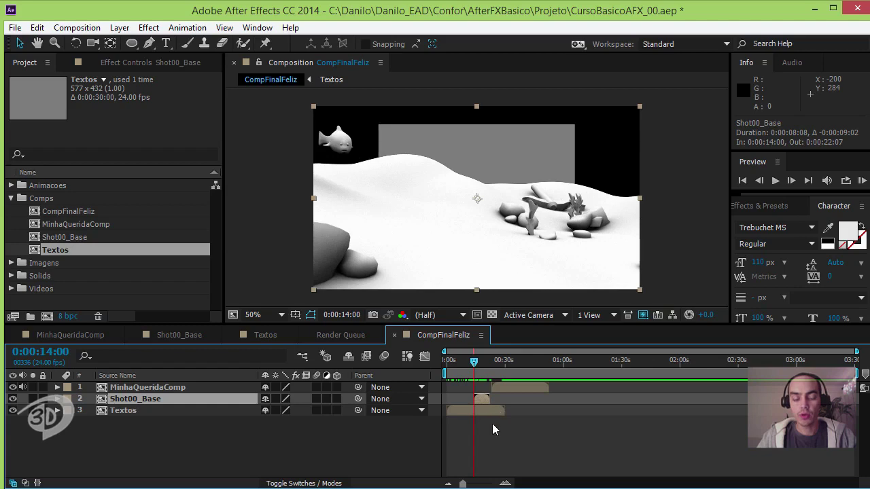
left_click(505, 484)
left_click(505, 484)
left_click(505, 484)
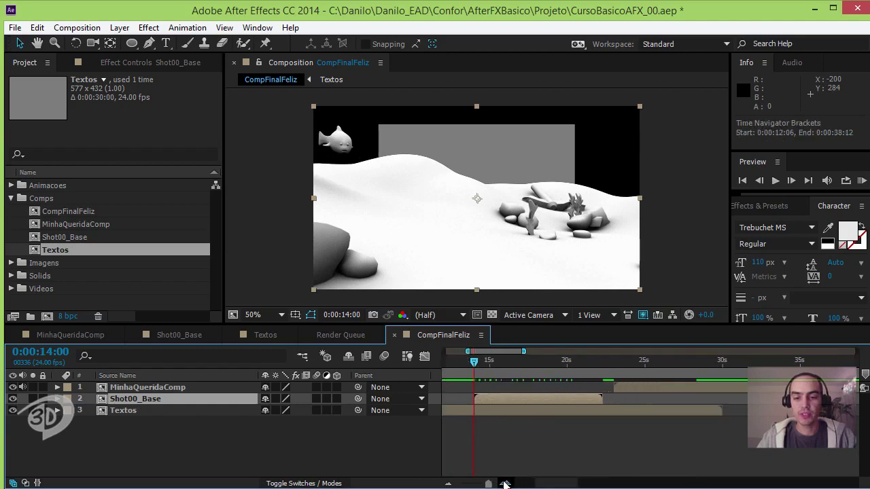
Trim the Textos layer to end at 0:00:13:23 and the Shot00_Base layer to end at 0:00:20:09.
left_click(505, 484)
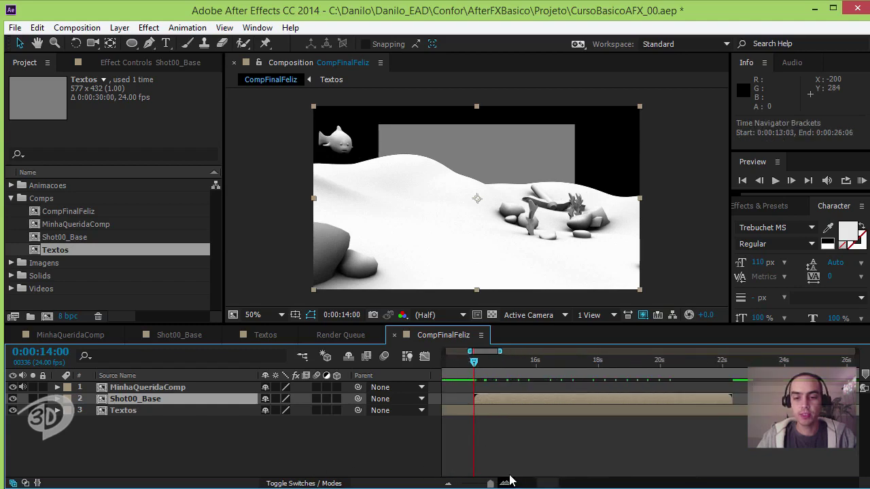
left_click(448, 484)
left_click(448, 484)
left_click_drag(596, 410, 472, 420)
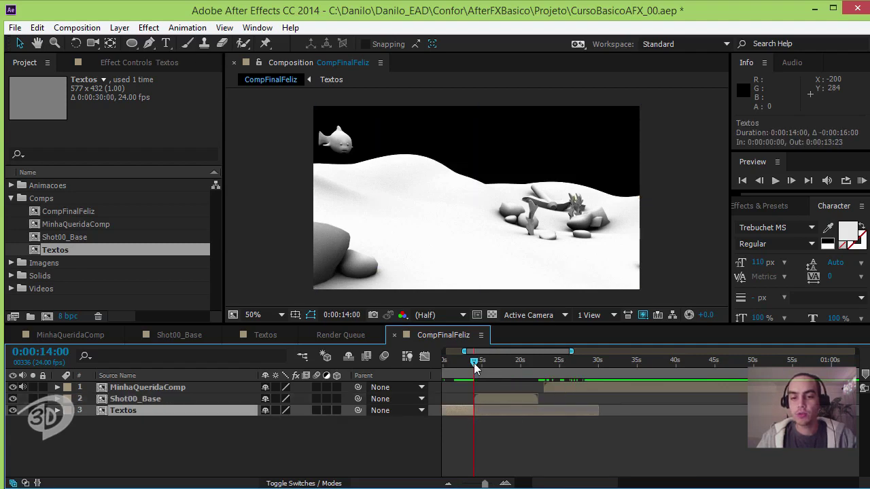
left_click_drag(474, 364, 523, 366)
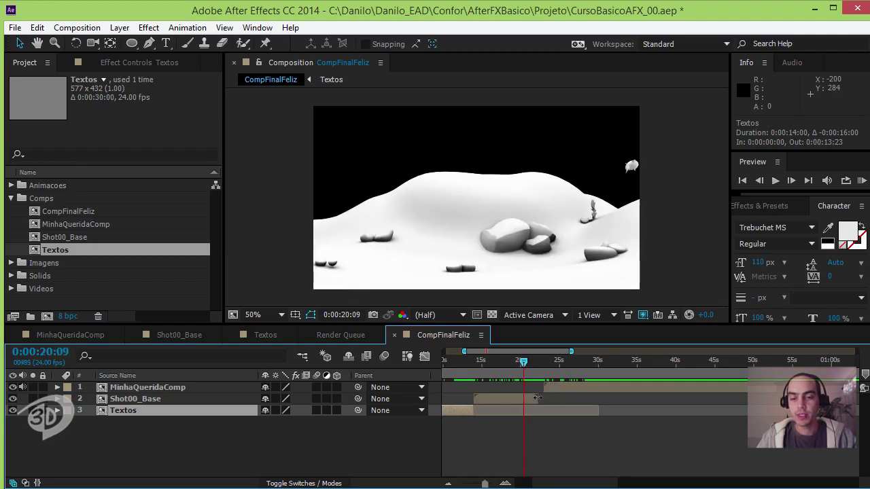
left_click_drag(537, 398, 524, 397)
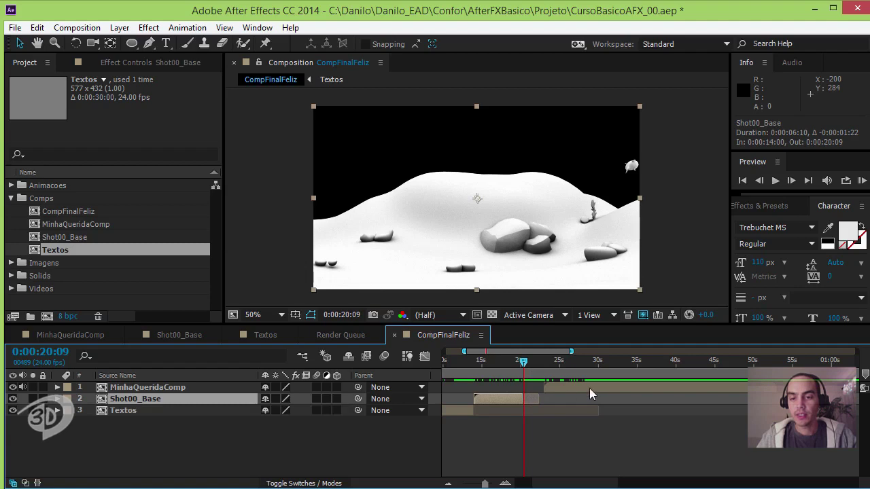
Move the MinhaQueridaComp layer to start at 0:00:20:09 and trim its end to 0:00:26:08.
left_click_drag(589, 392, 570, 388)
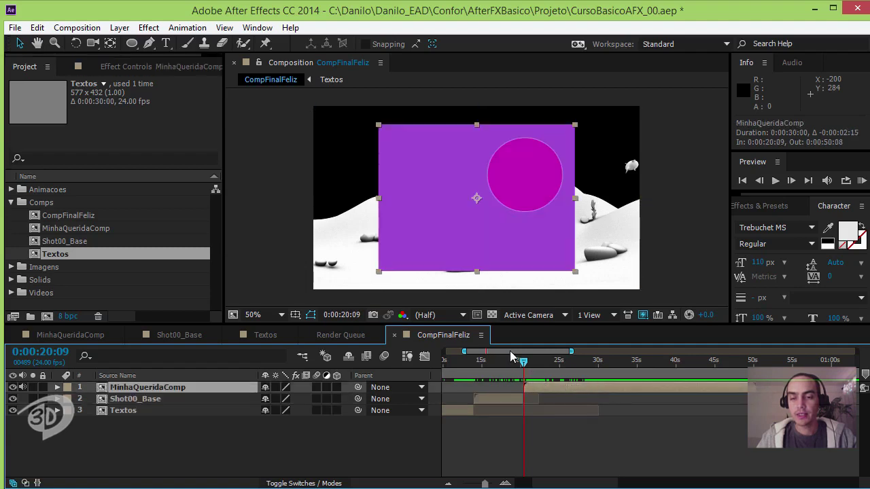
left_click_drag(523, 361, 573, 370)
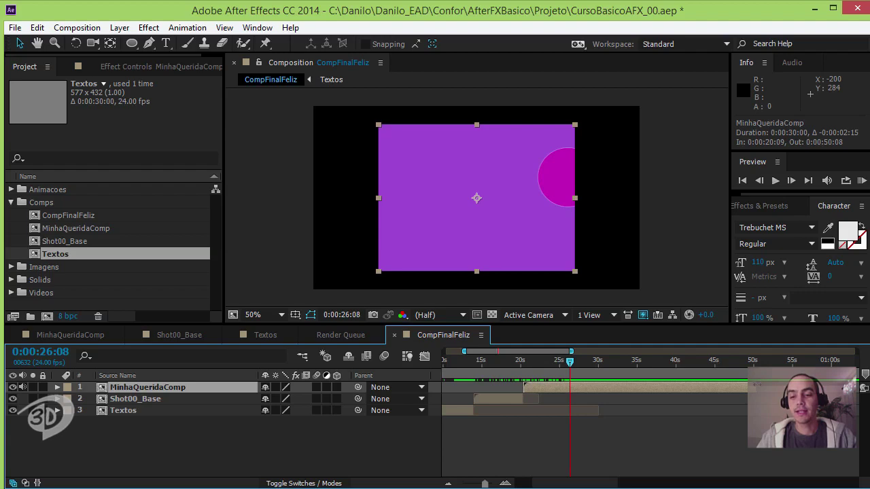
left_click_drag(756, 388, 574, 409)
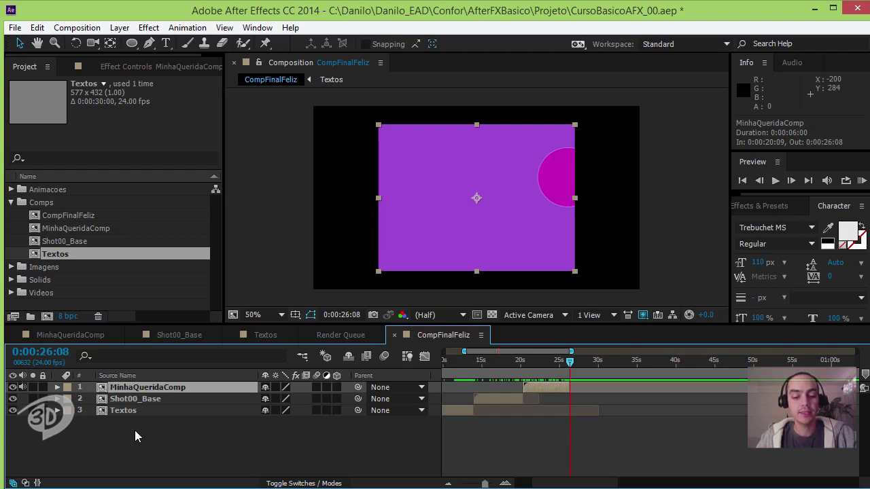
Show the Opacity, Position and Rotation properties of the MinhaQueridaComp layer one after another.
key("t")
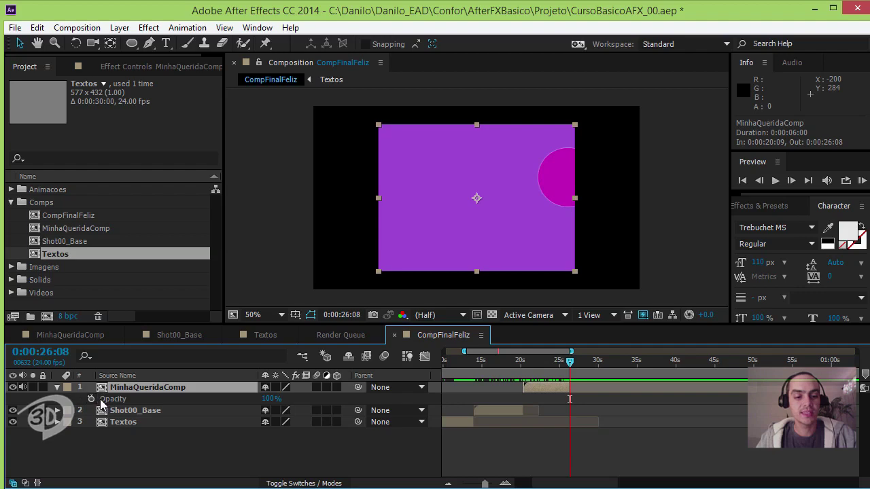
key("p")
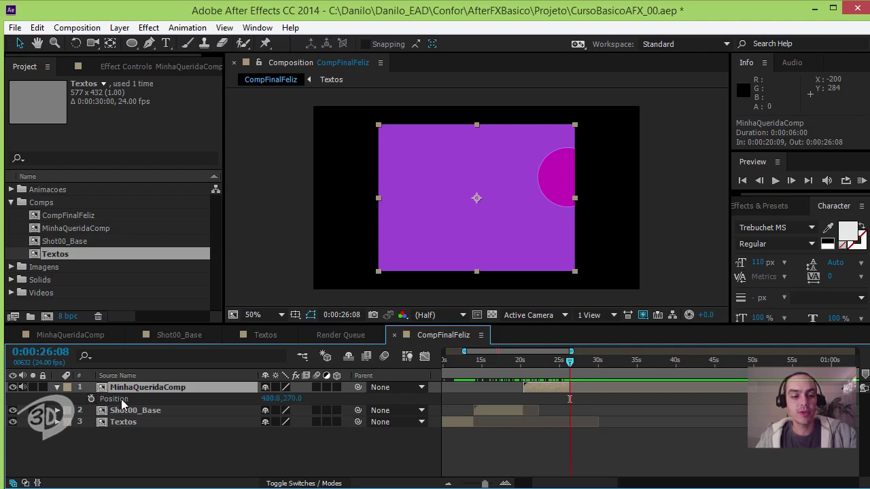
key("r")
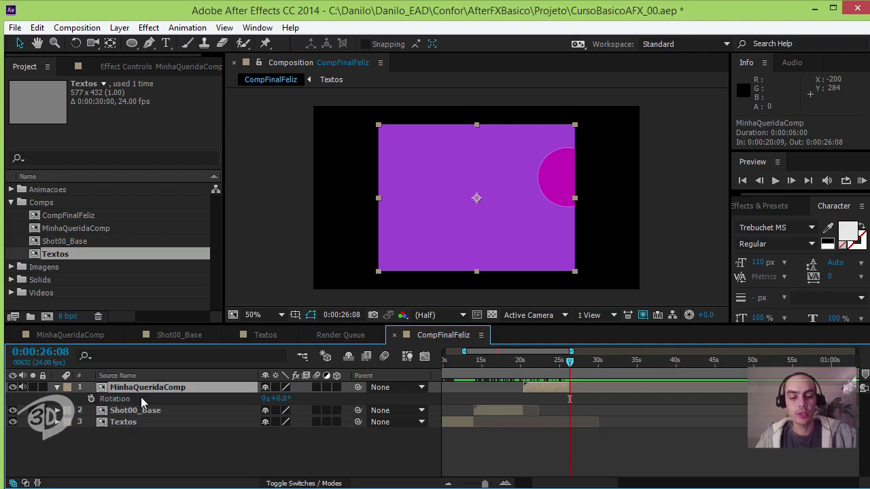
Fade out the MinhaQueridaComp layer with opacity keyframes of 100% at 0:00:25:09 and 0% at 0:00:26:08.
key("t")
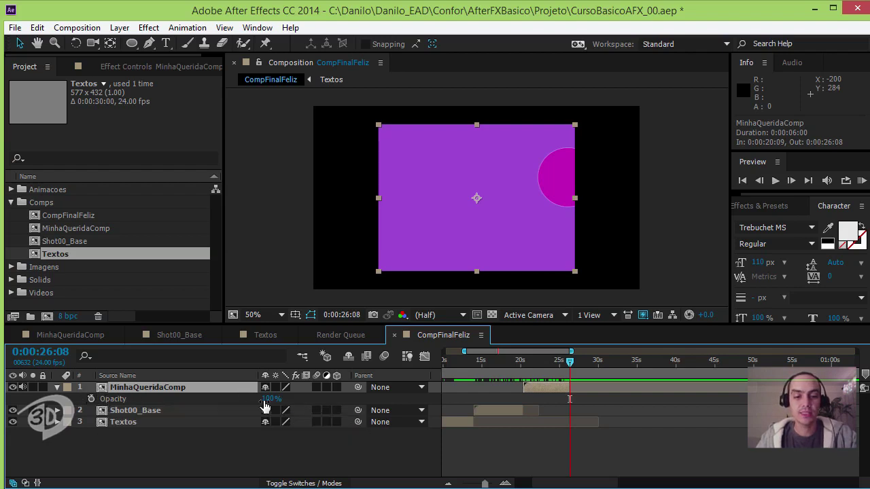
left_click_drag(569, 363, 562, 367)
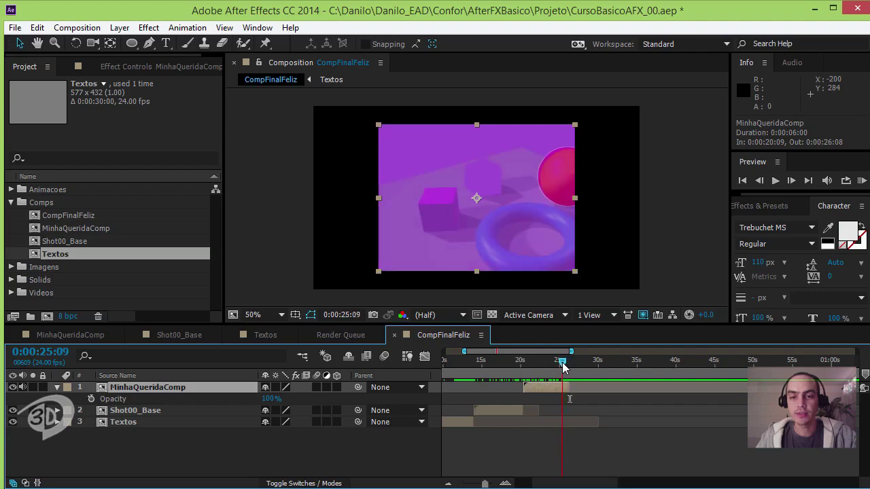
left_click(91, 399)
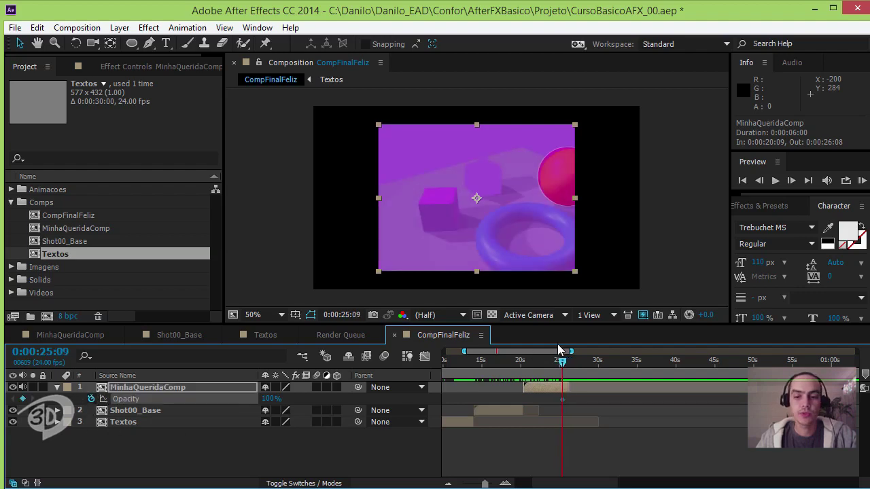
left_click_drag(565, 361, 575, 360)
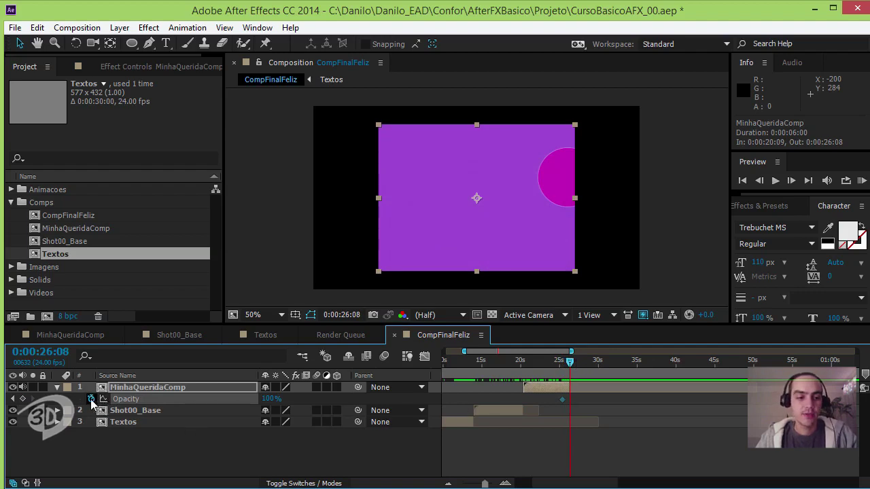
left_click_drag(268, 399, 132, 423)
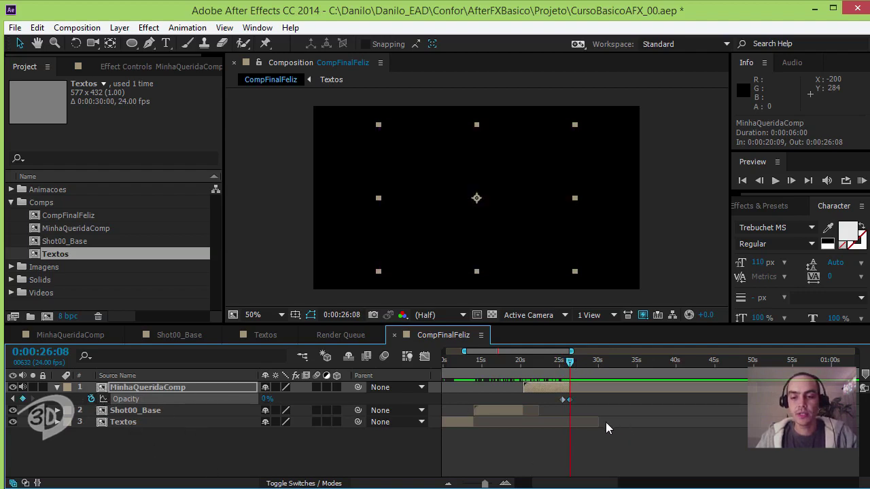
left_click(605, 423)
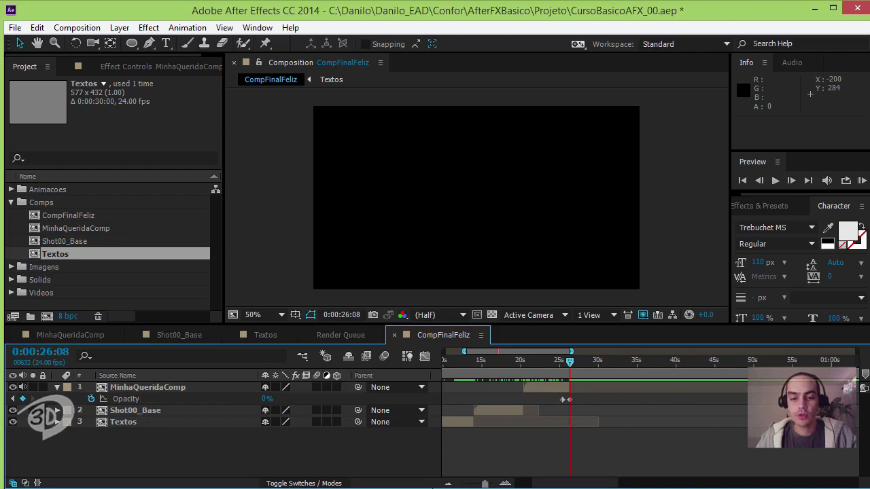
Shorten the work area to end at 0:00:26:08 and scrub back to 0:00:24:12.
left_click_drag(482, 484, 463, 484)
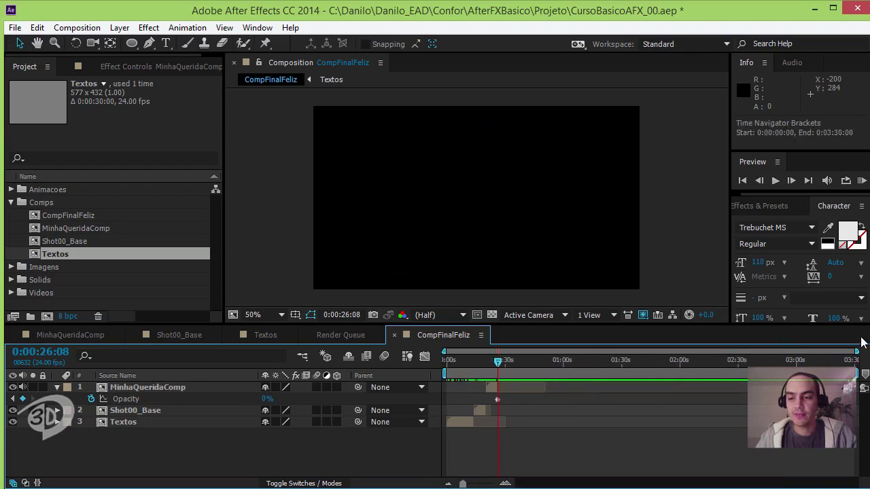
left_click_drag(855, 375, 508, 423)
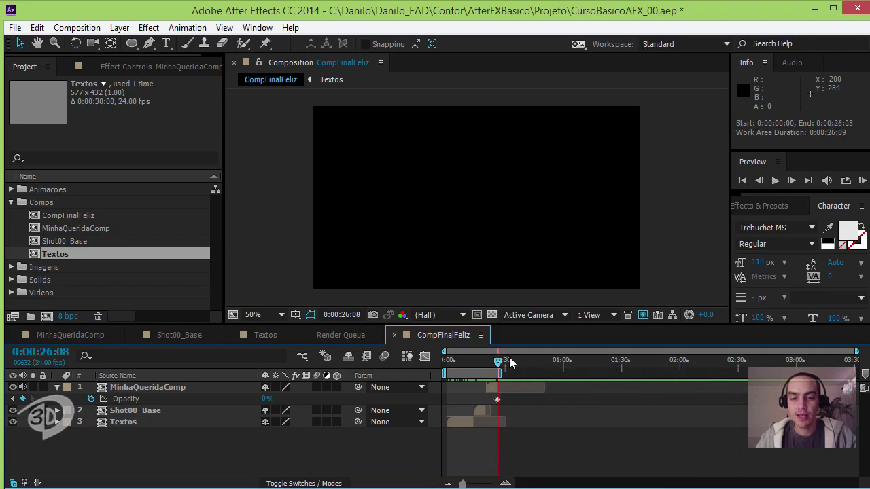
mouse_move(498, 365)
left_mouse_down()
mouse_move(438, 380)
mouse_move(501, 372)
mouse_move(494, 368)
left_mouse_up()
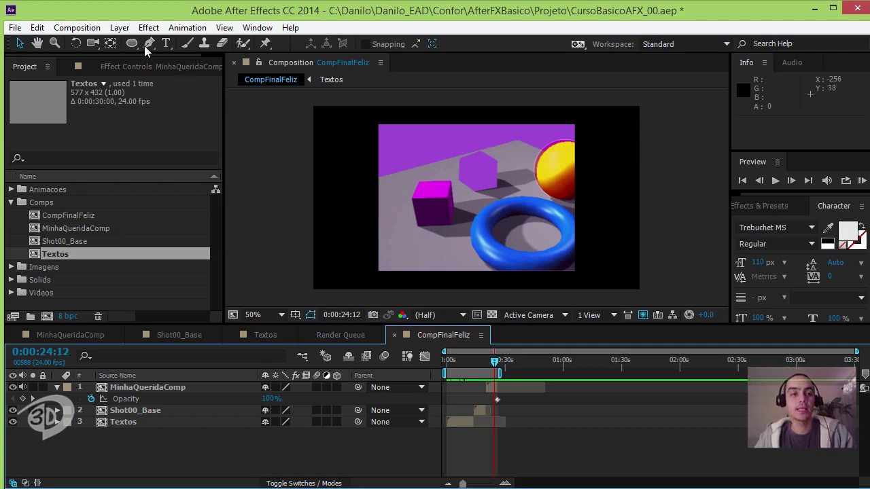
left_click(77, 27)
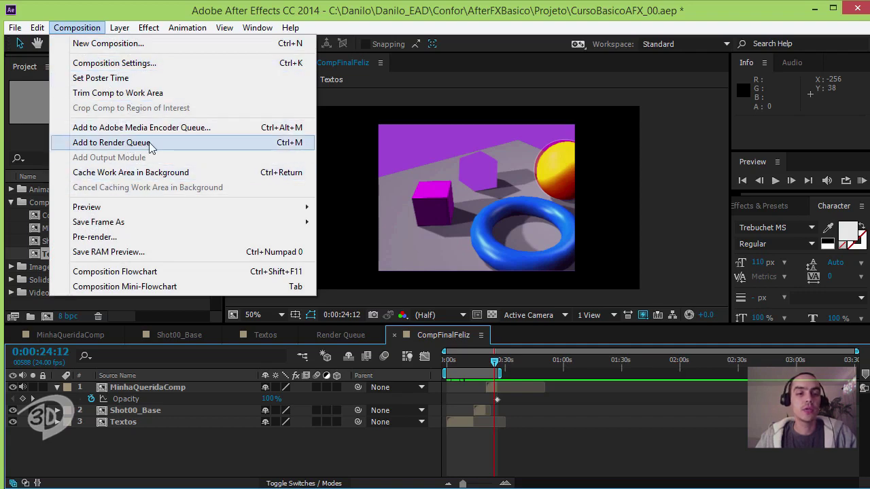
left_click(185, 456)
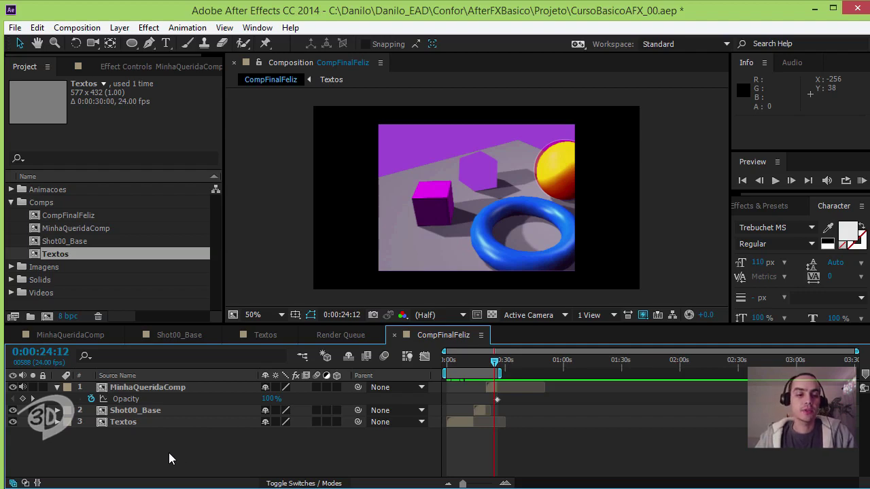
left_click(354, 336)
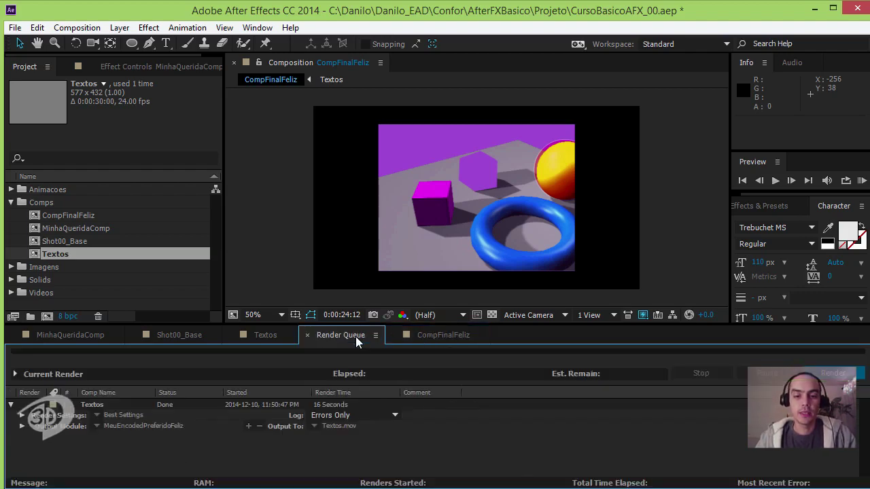
left_click(411, 335)
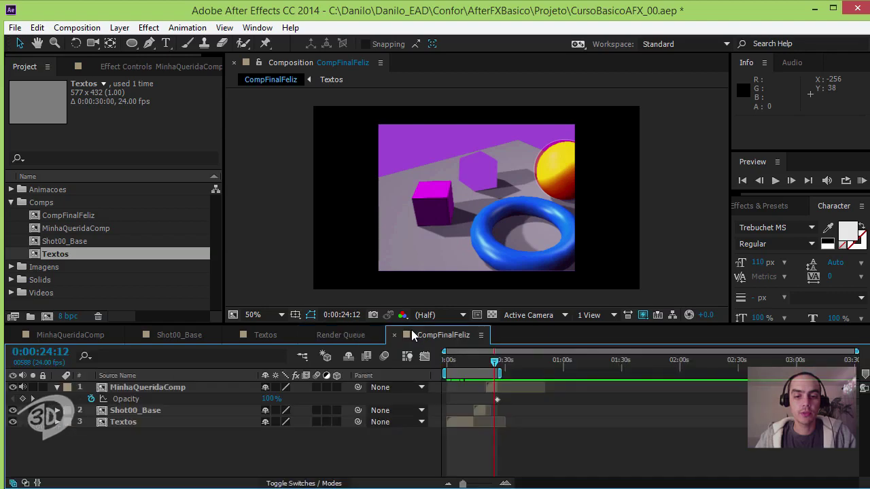
Add CompFinalFeliz to the render queue and set its output module to the MeuEncodedPreferidoFeliz template.
left_click(73, 216)
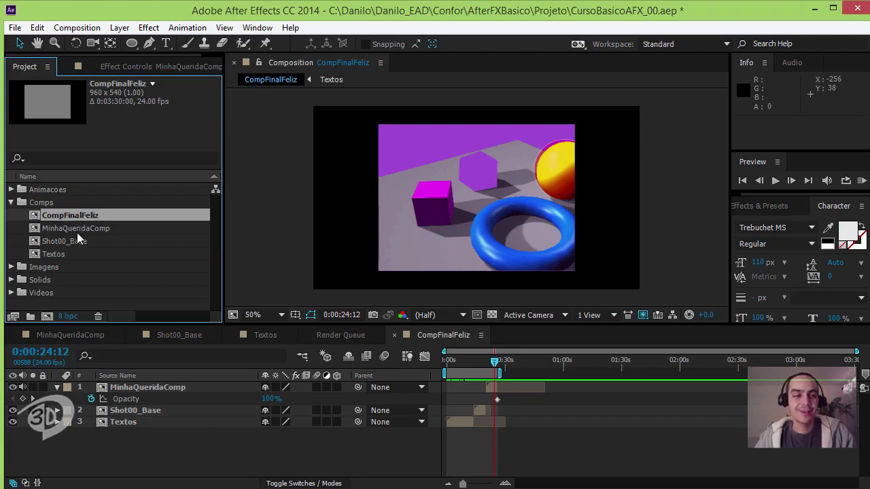
left_click(90, 30)
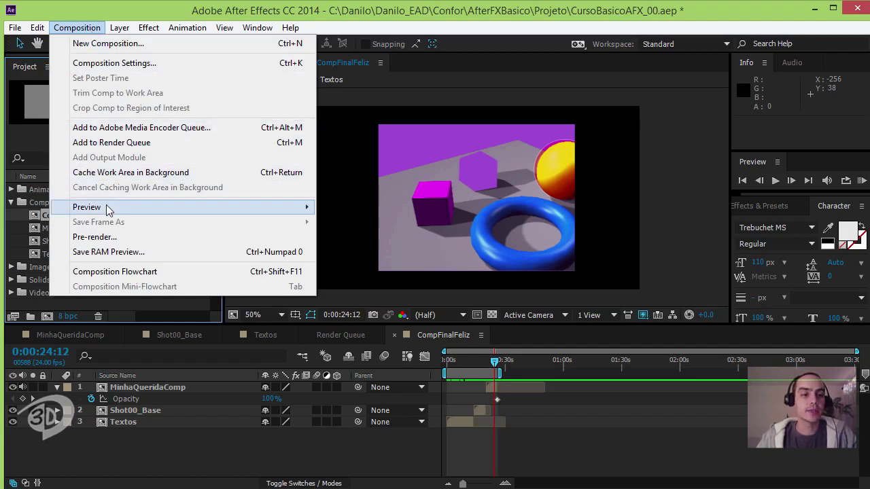
left_click(129, 143)
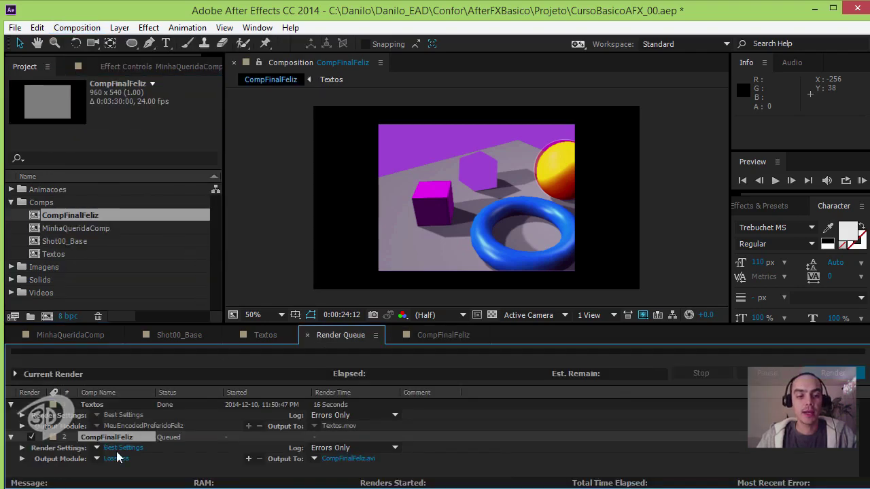
left_click(97, 459)
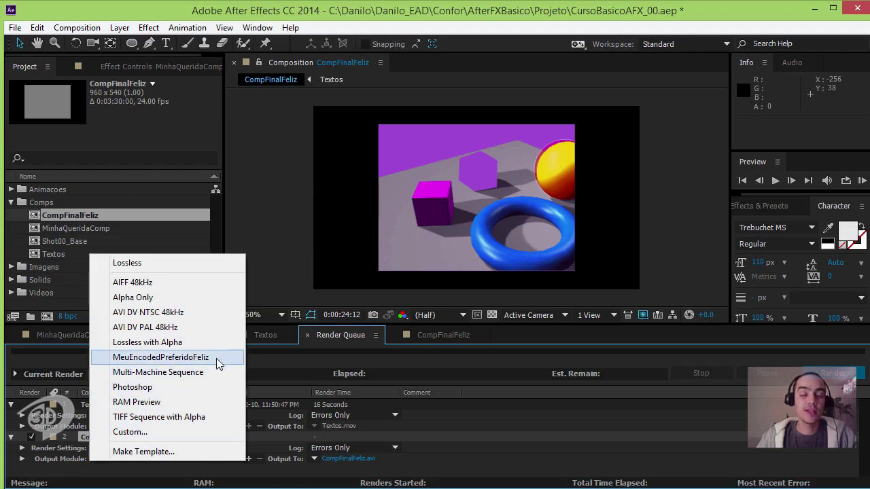
left_click(216, 358)
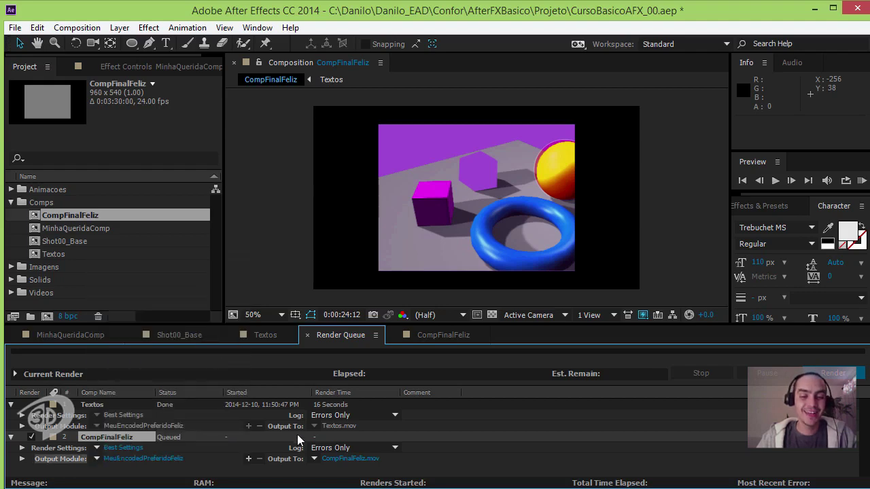
Set the output file to the QuickTime movie CompFinalFeliz in the Movies folder and render the queue.
left_click(349, 459)
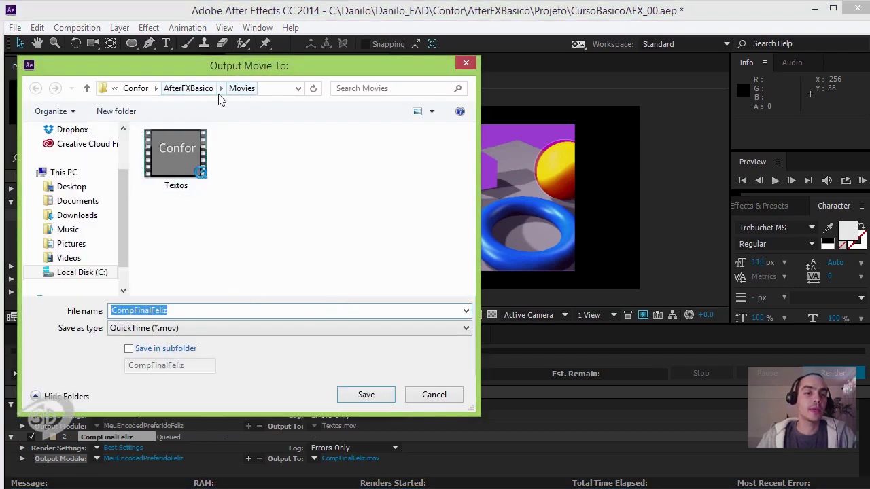
left_click(375, 398)
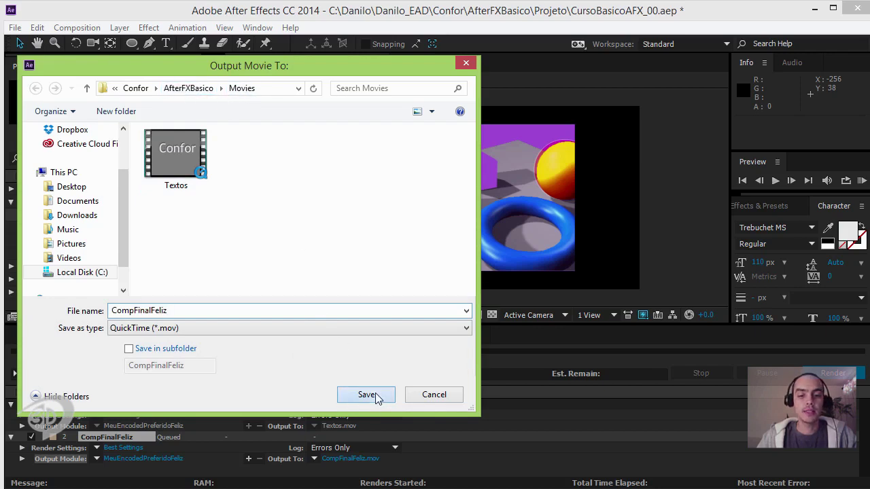
left_click(832, 373)
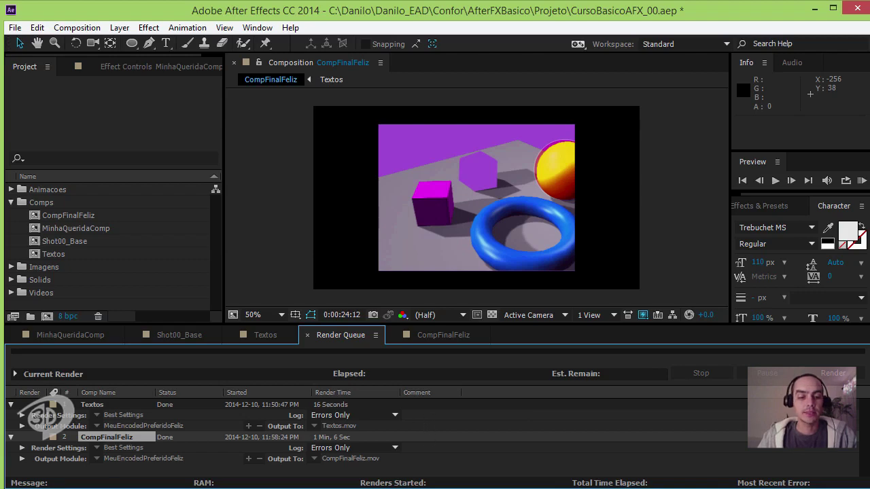
Switch to the Movies folder in File Explorer, open the rendered CompFinalFeliz video and play it.
key("alt+Tab")
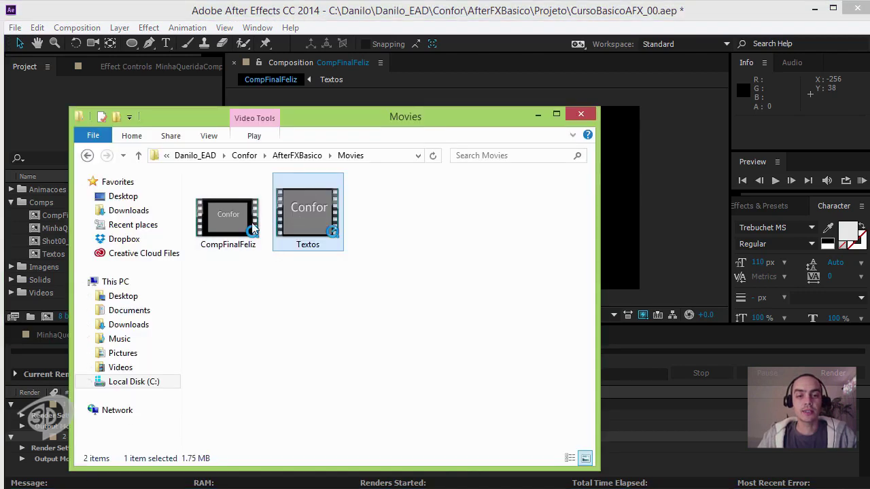
left_click(252, 229)
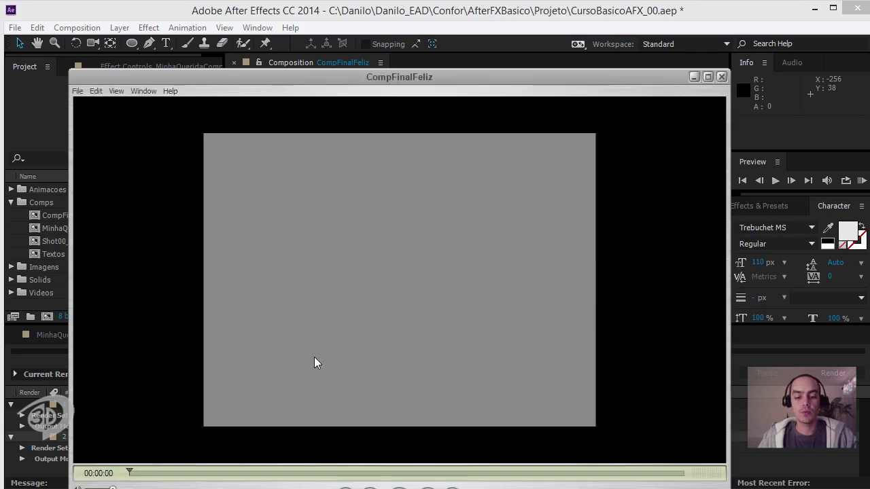
left_click_drag(479, 78, 487, 49)
key("space")
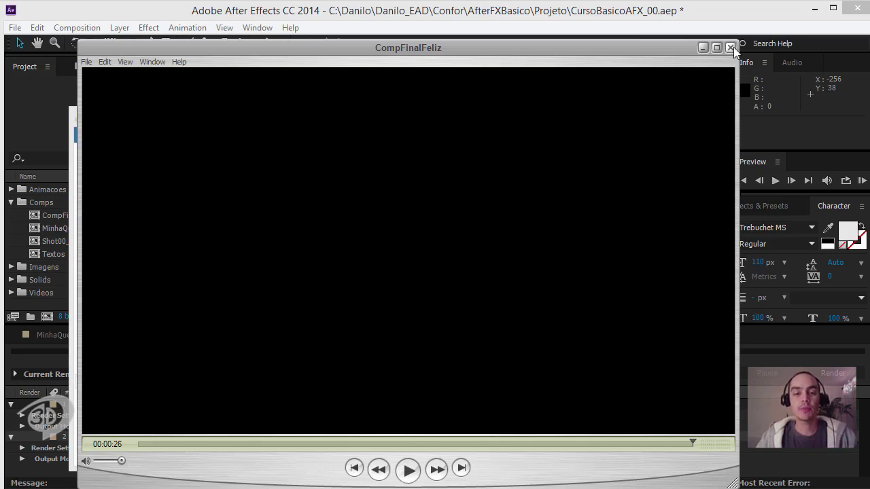
Switch to the browser showing the Curso_AfterFXBasicoOnline_Confor document to review the list of course topics.
left_click(130, 488)
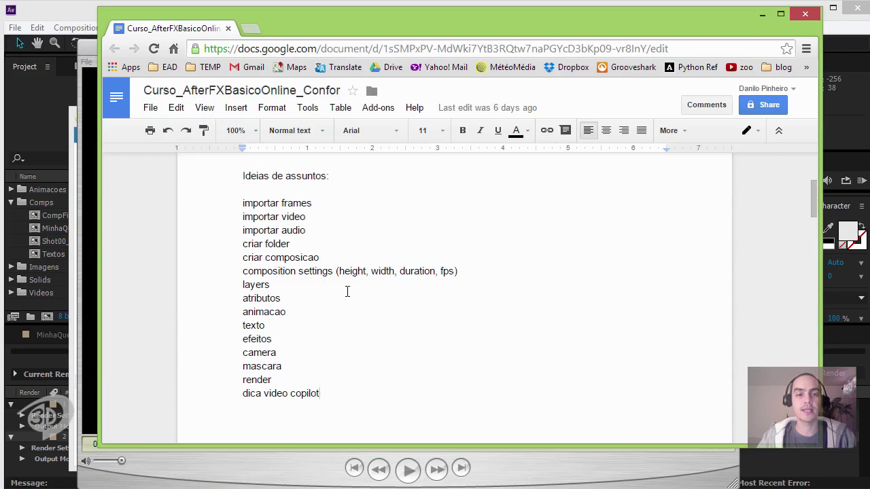
Search the web for "videocopilot" in a new browser tab and open the Video Copilot website from the results.
left_click(256, 29)
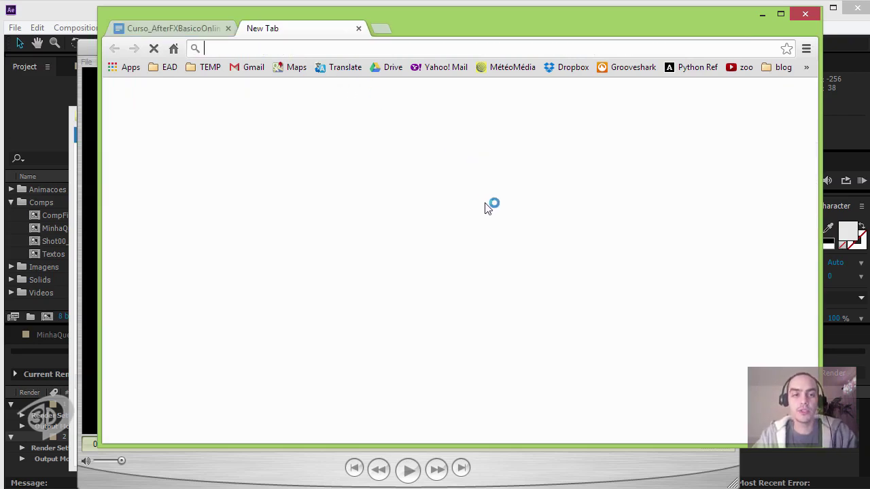
type("v")
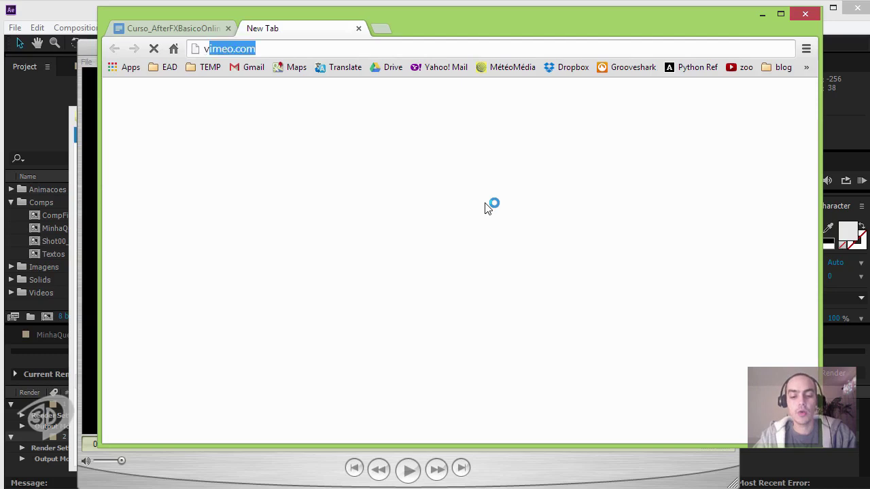
type("ideocopi")
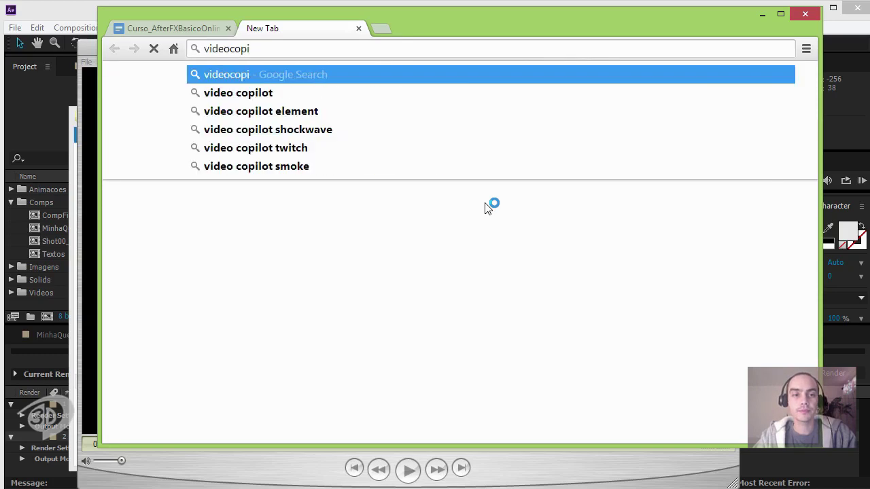
type("lot")
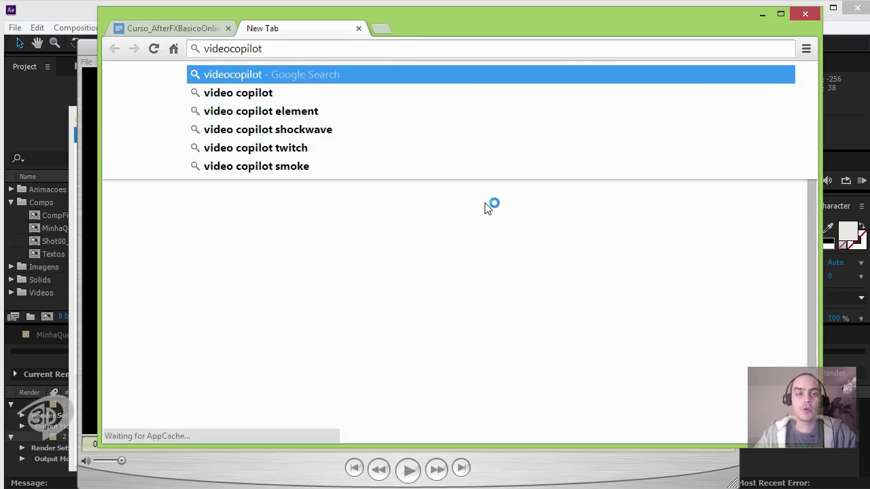
key("Return")
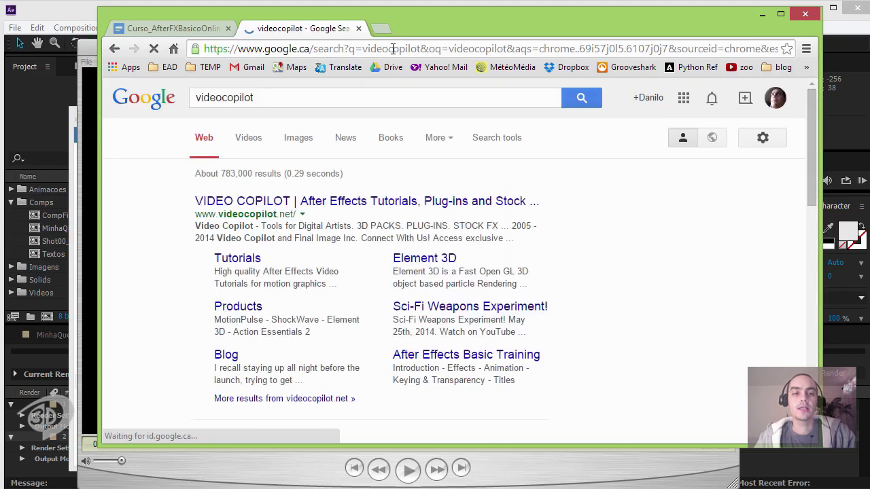
left_click(276, 206)
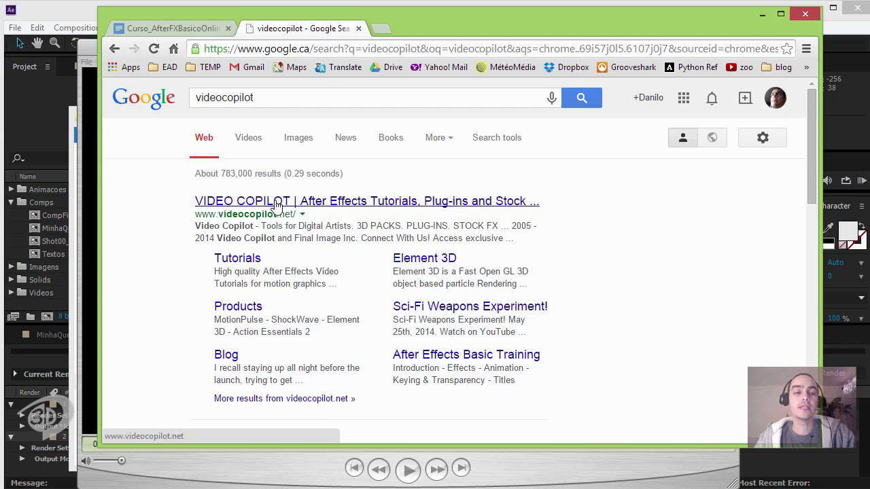
left_click(276, 202)
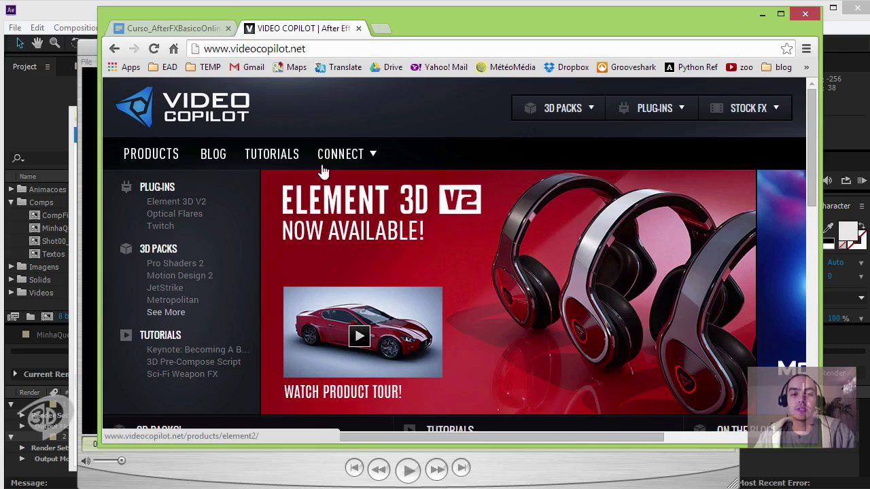
Stretch the browser window to full screen height and look through the Video Copilot home page's tutorials, products and stock footage.
double_click(386, 5)
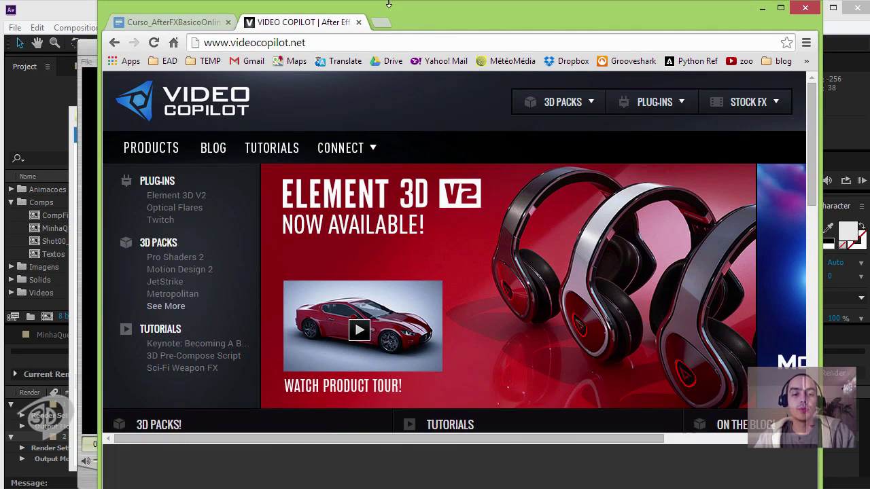
scroll(308, 214, "down", 2)
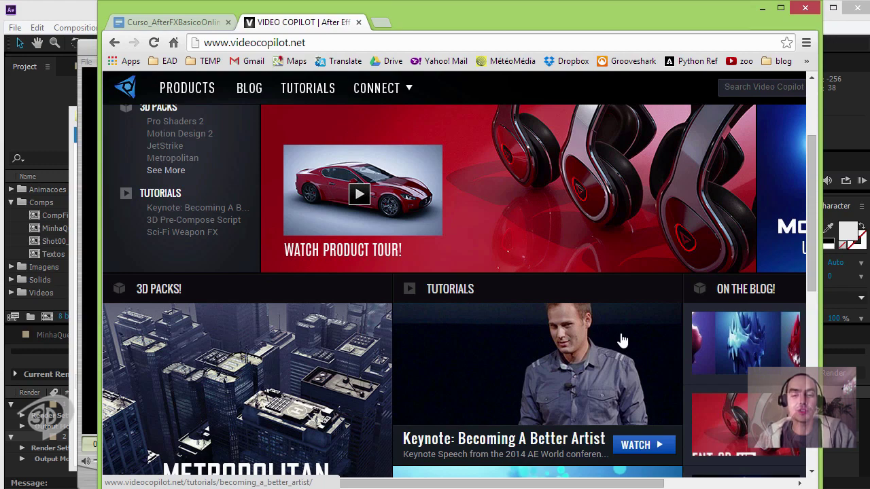
scroll(621, 340, "down", 7)
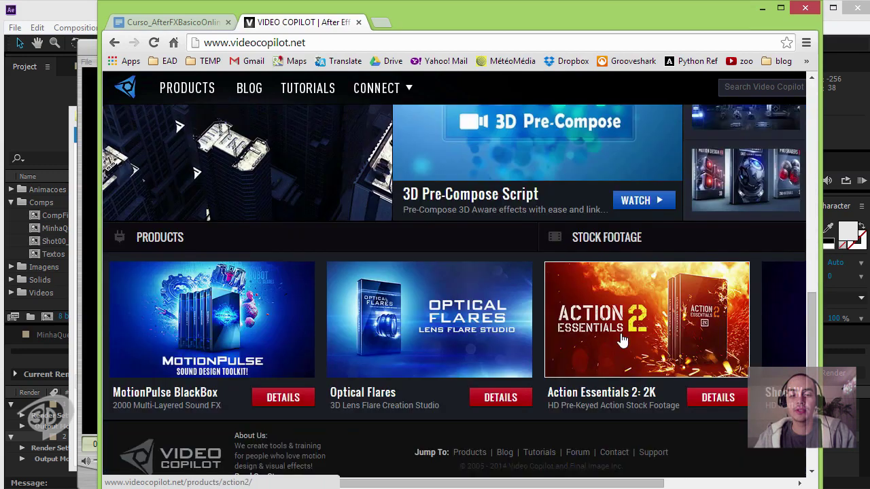
scroll(621, 340, "up", 8)
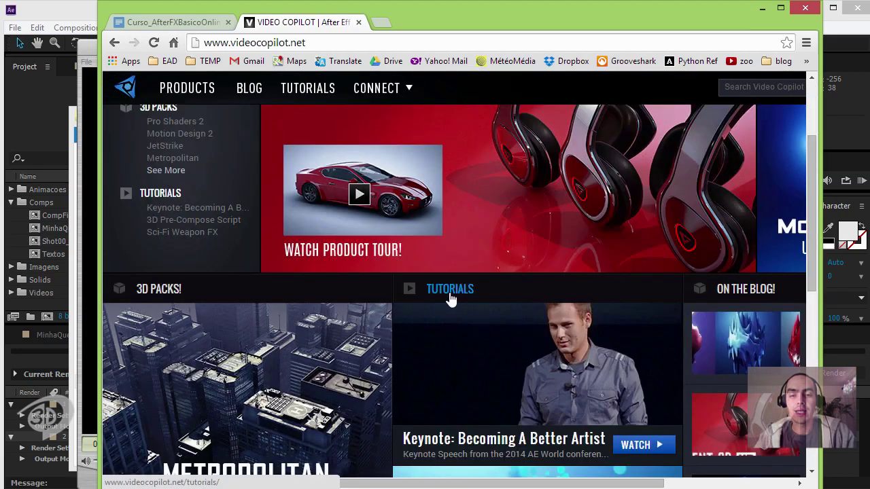
Open Video Copilot's Tutorials page, browse the numbered tutorial list down to the older entries and return to the page's beginning.
left_click(448, 293)
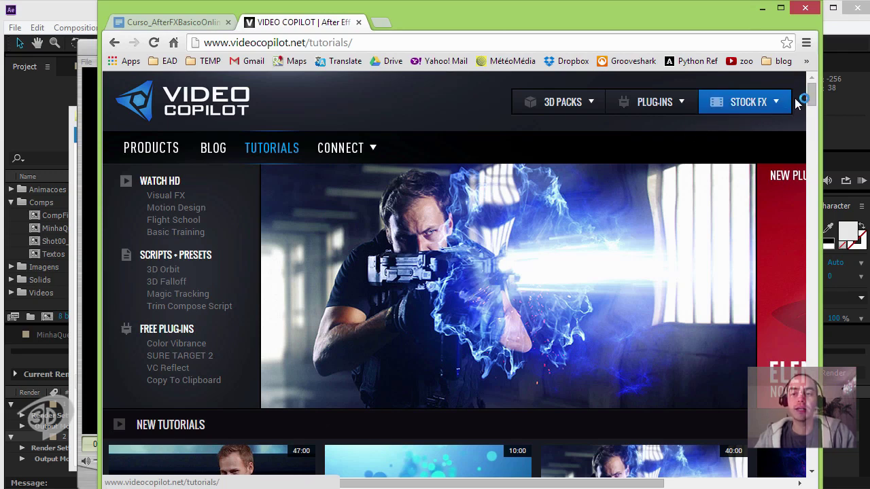
left_click_drag(813, 96, 801, 191)
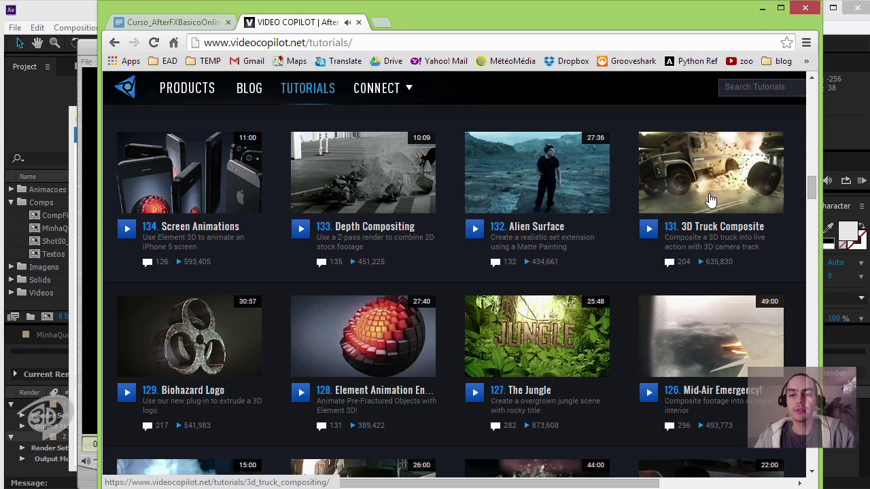
left_click_drag(811, 189, 817, 272)
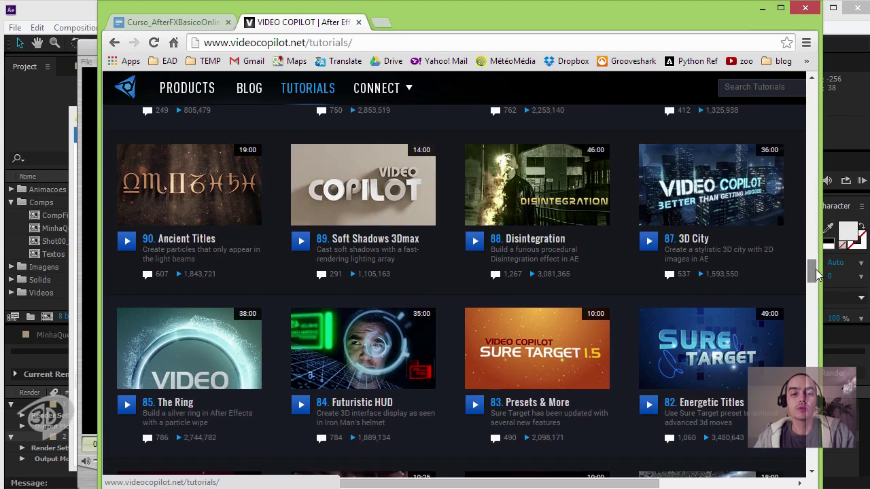
scroll(817, 273, "down", 1)
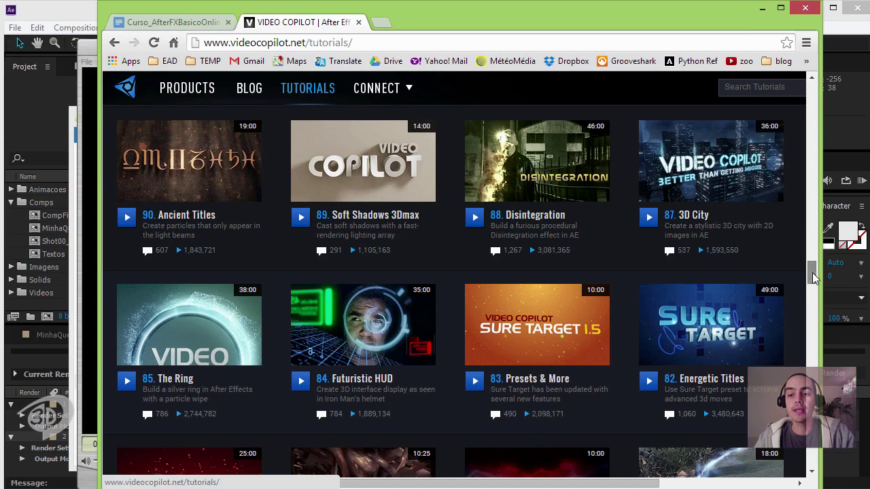
left_click_drag(811, 278, 805, 76)
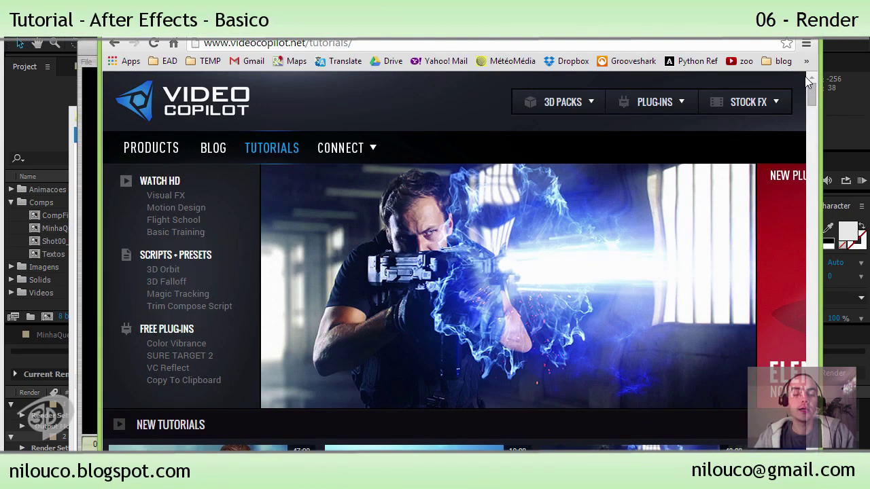